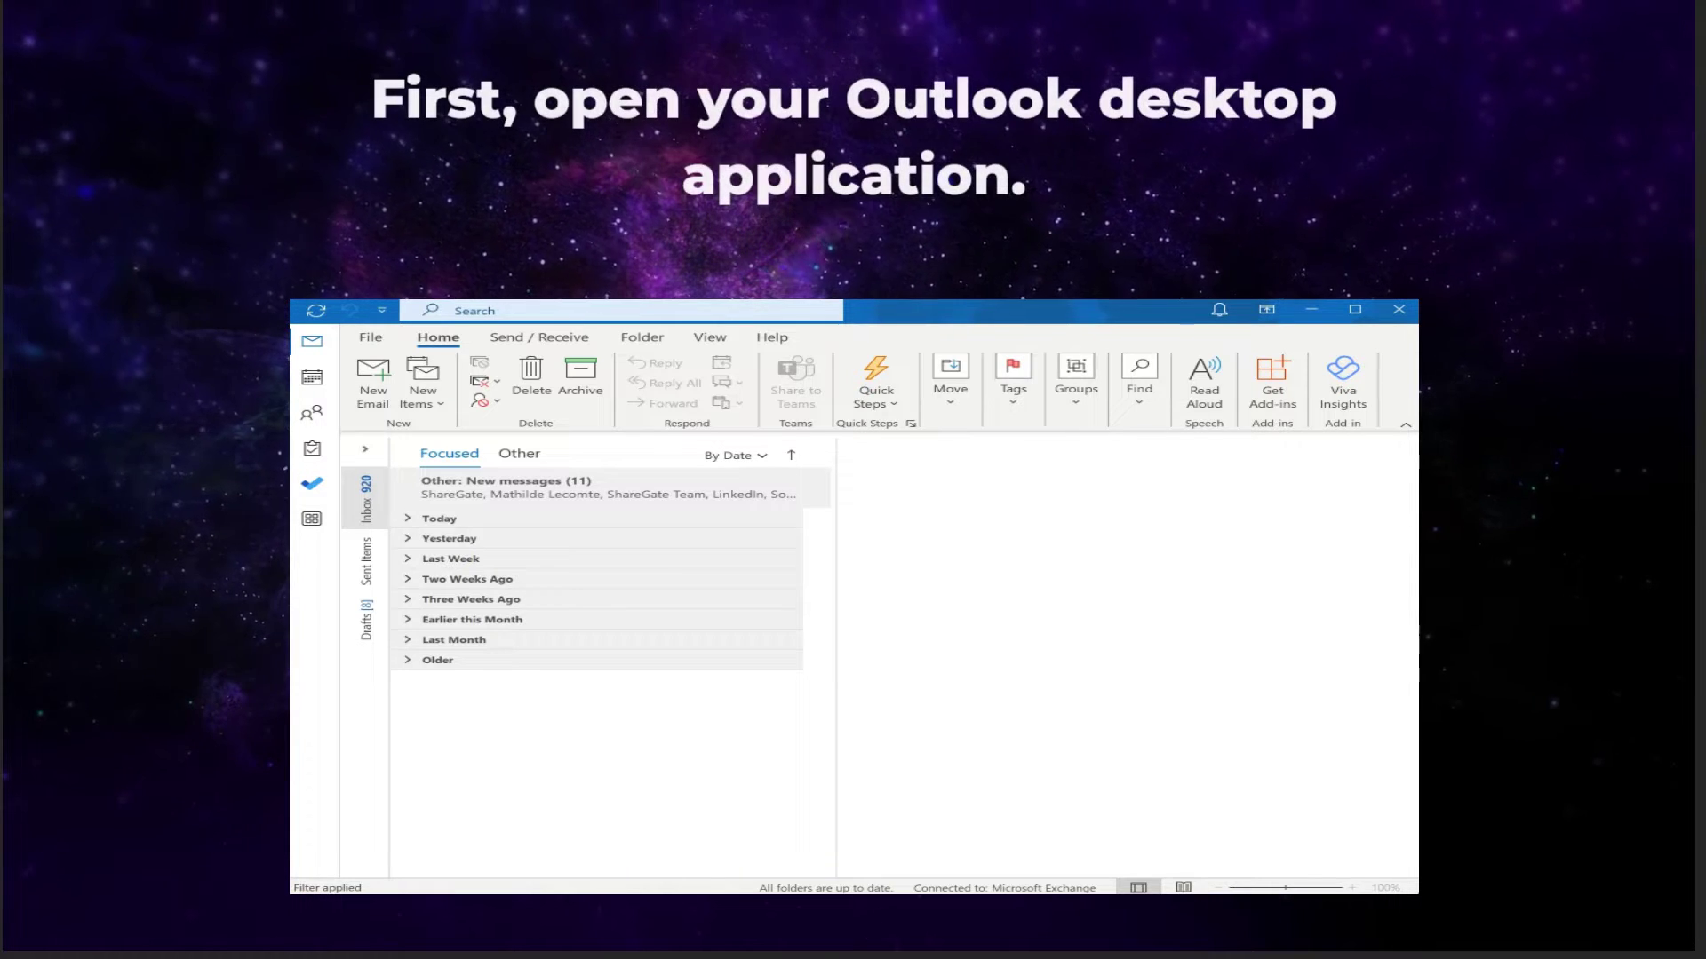
Reach the Permissions page of the Calendar folder's properties
left_click(312, 378)
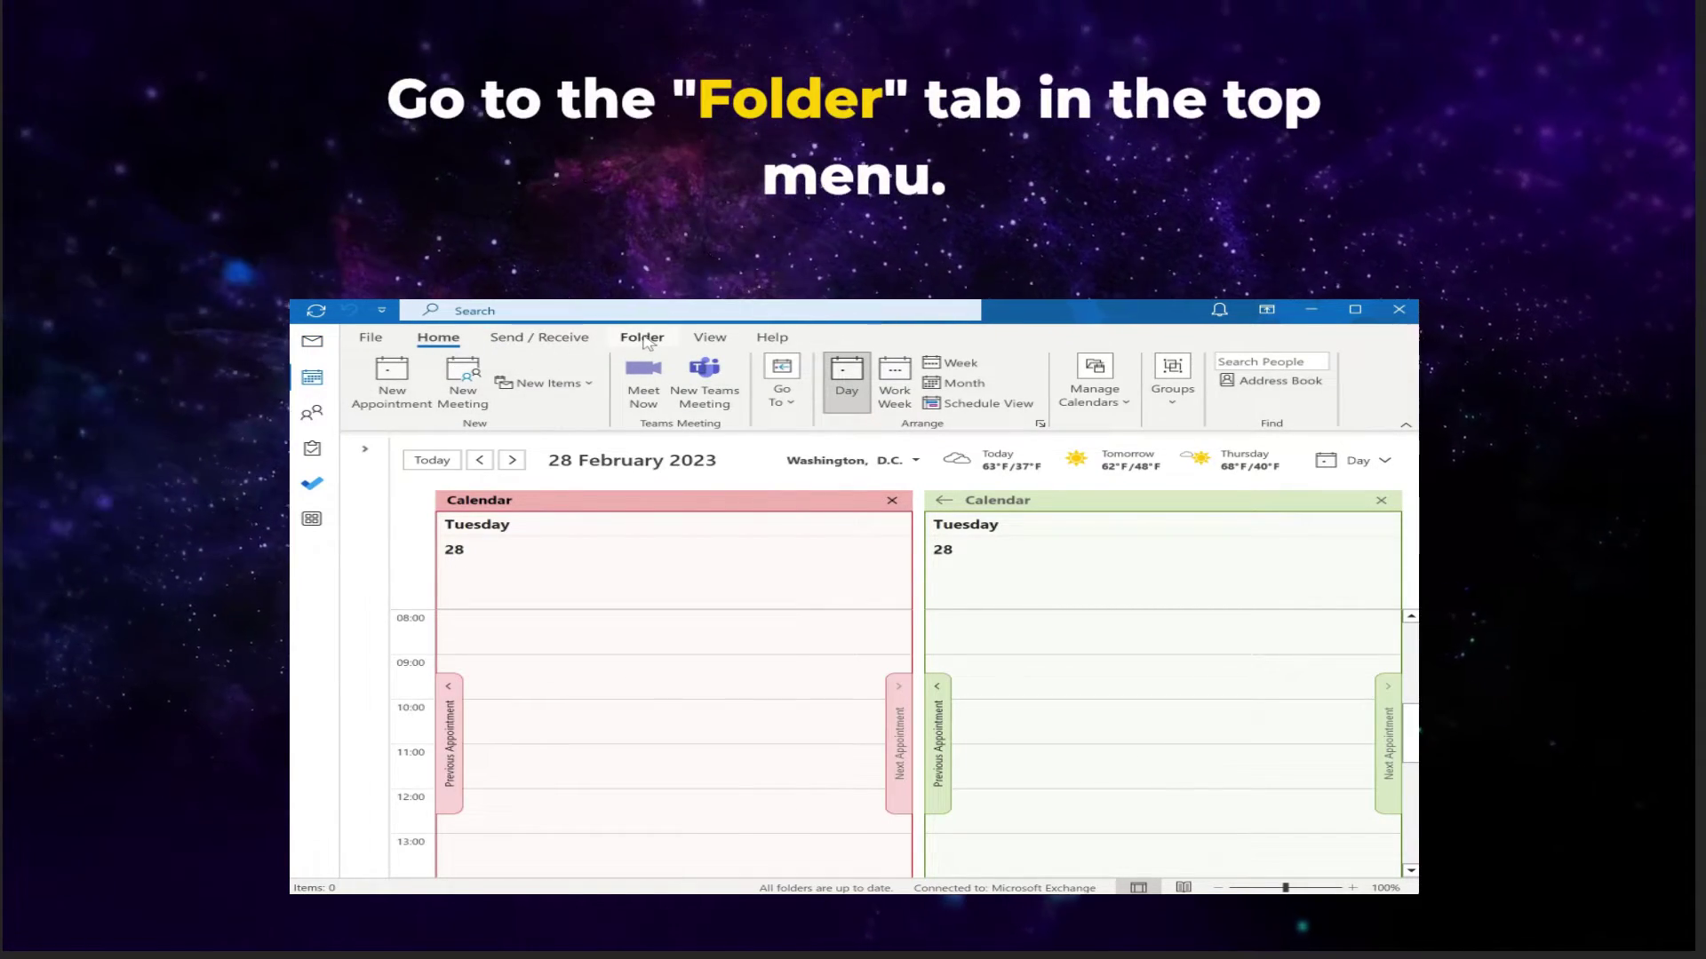
left_click(643, 338)
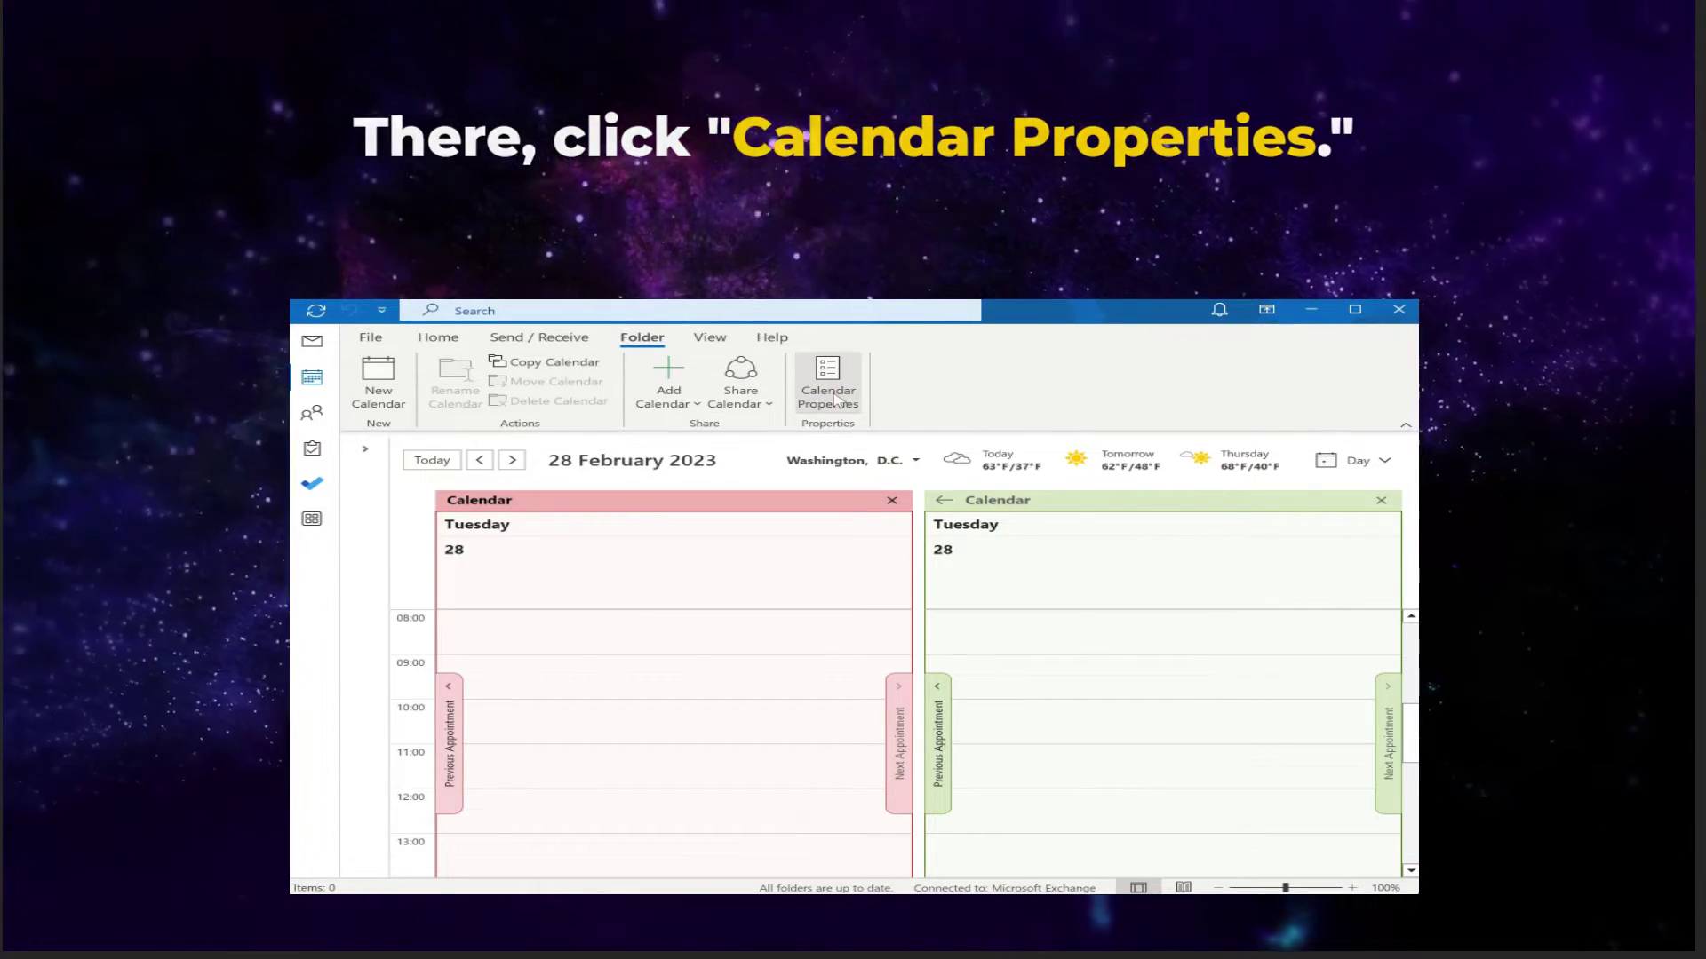
left_click(833, 397)
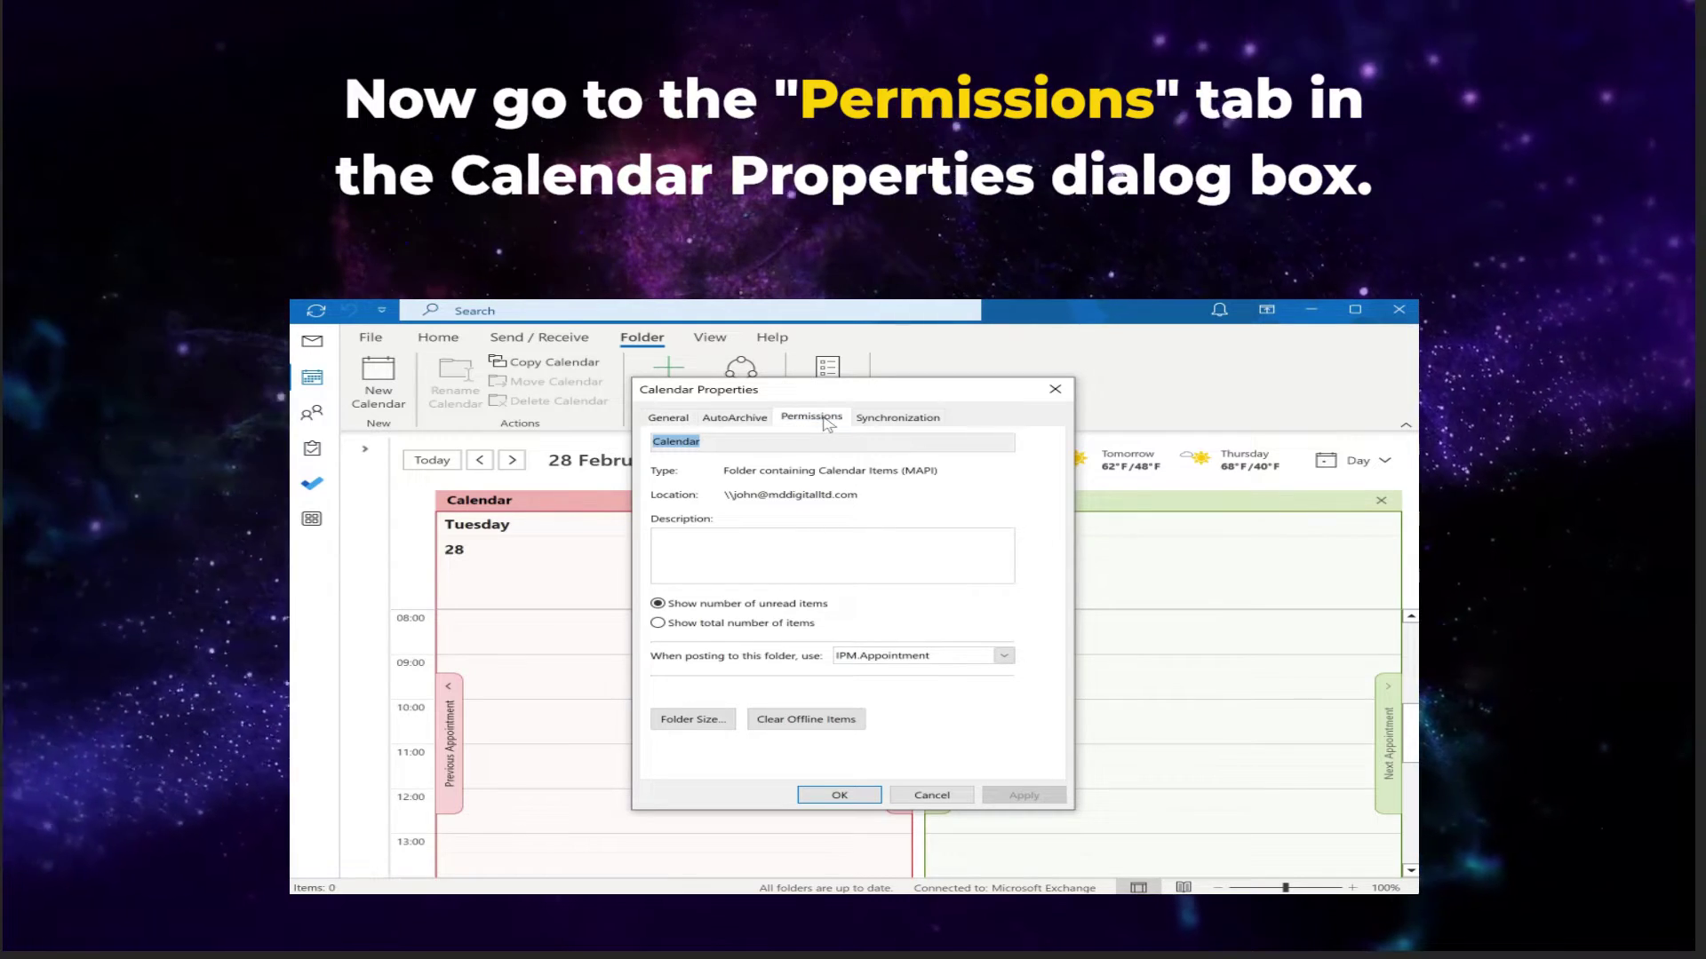
left_click(812, 417)
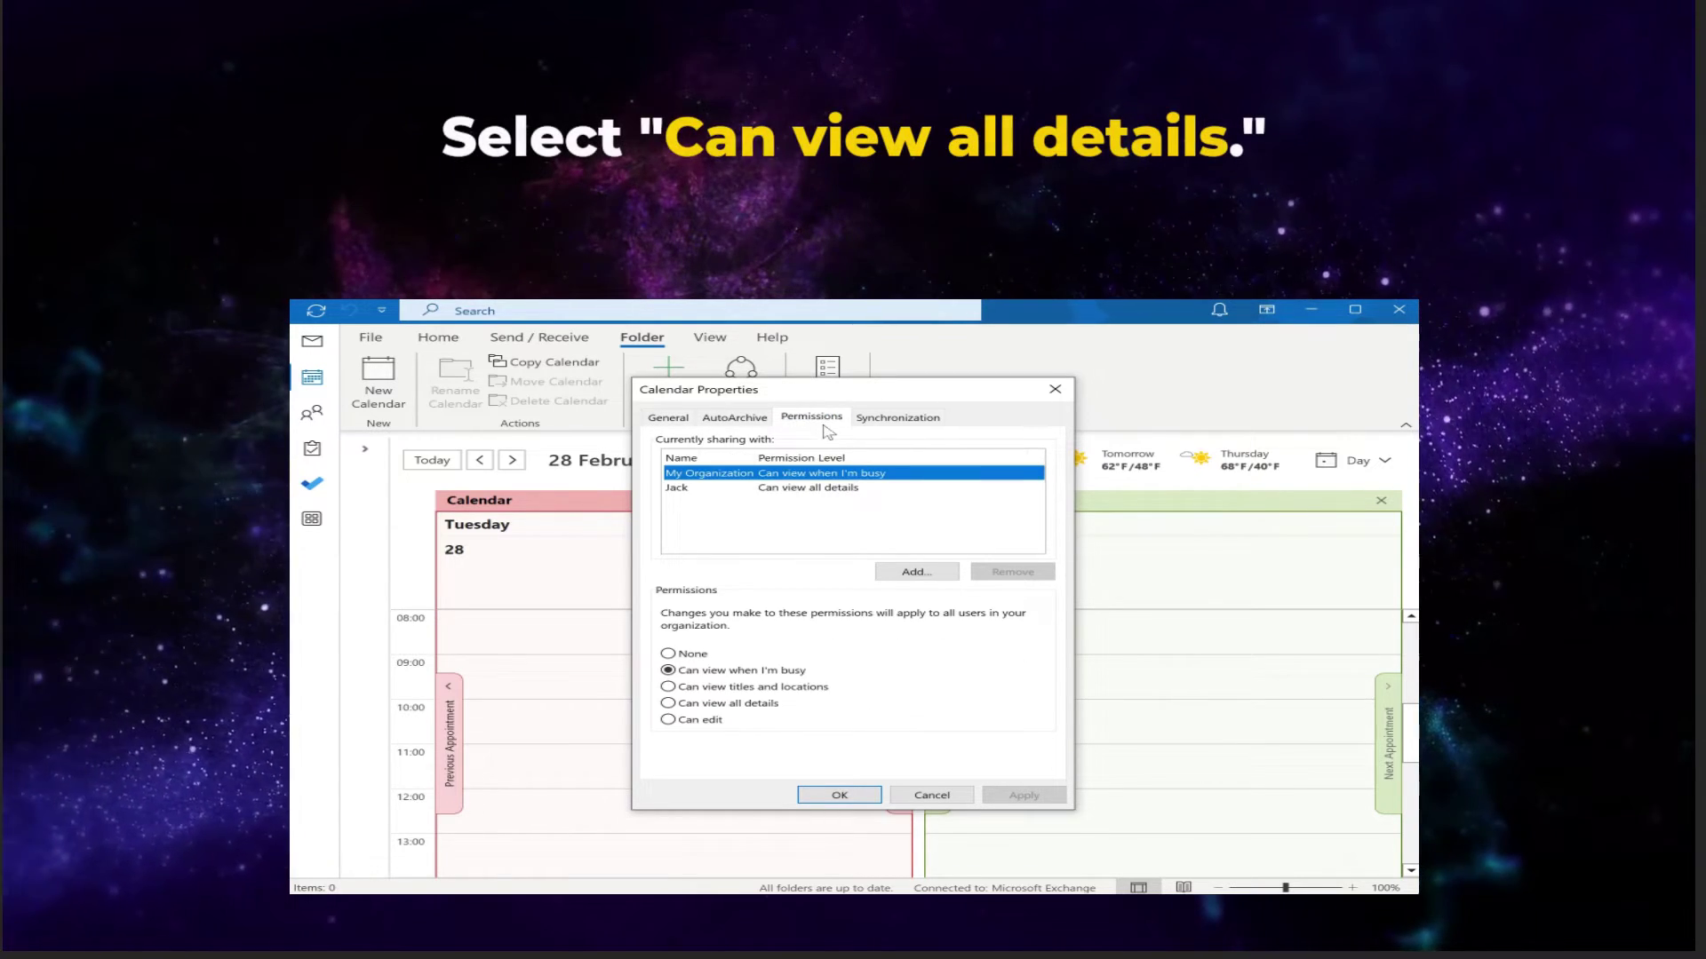
Grant My Organization 'Can view all details' and apply the permission
left_click(667, 705)
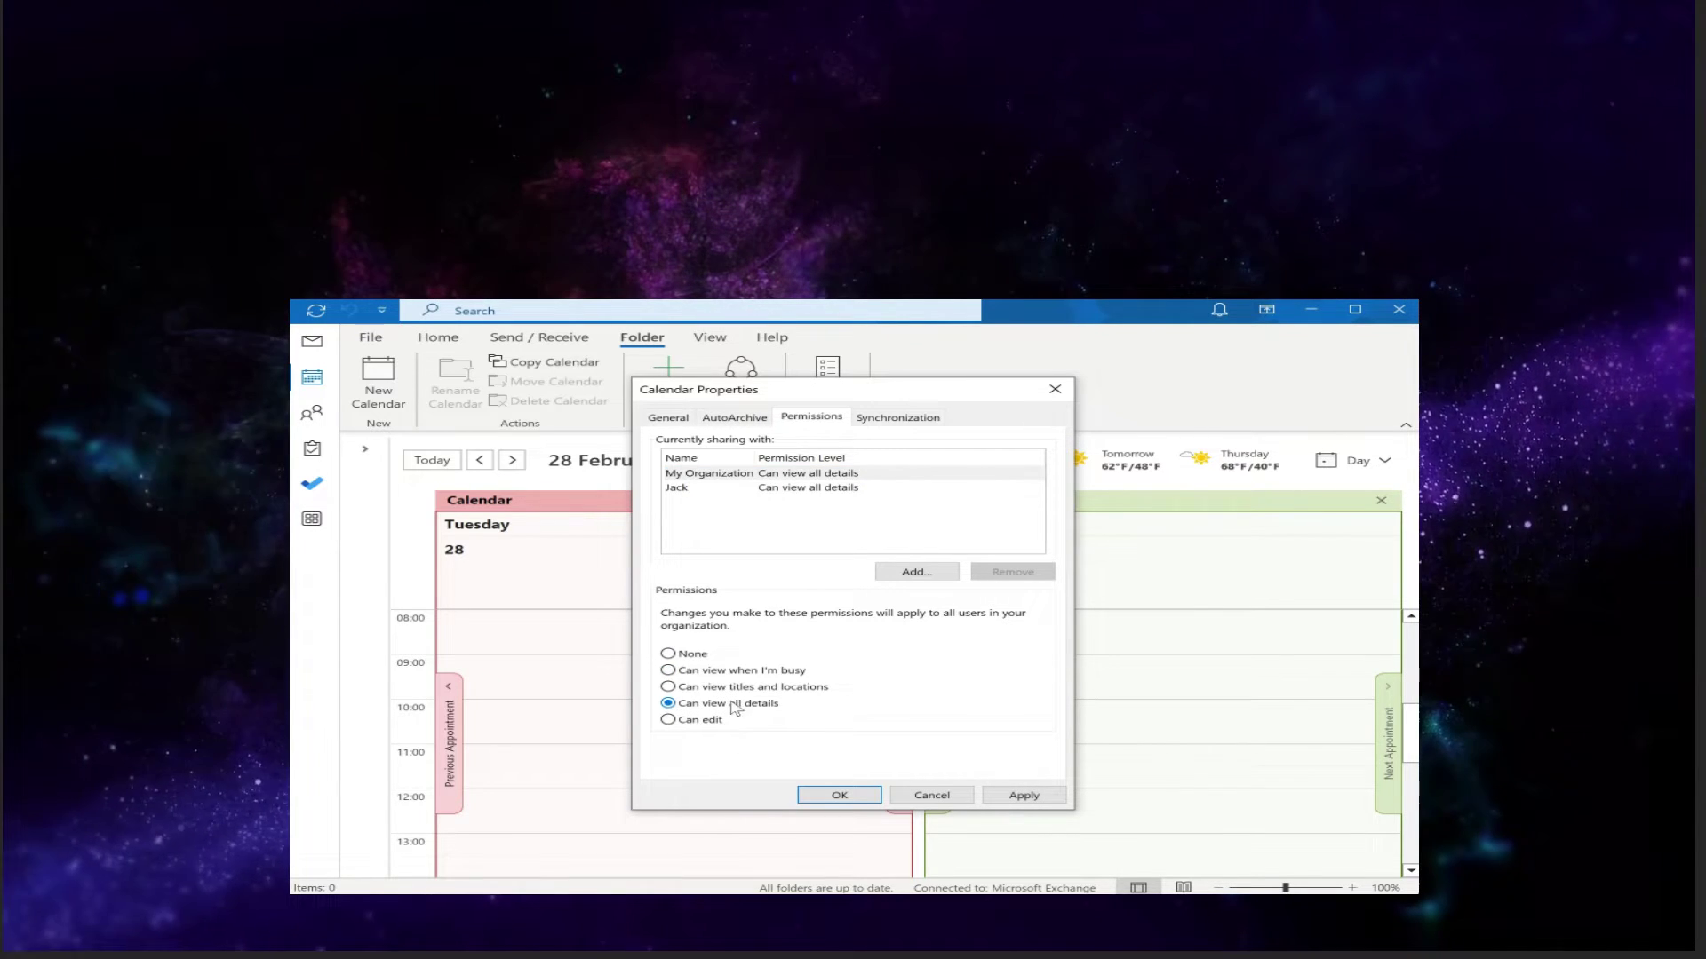
left_click(1021, 796)
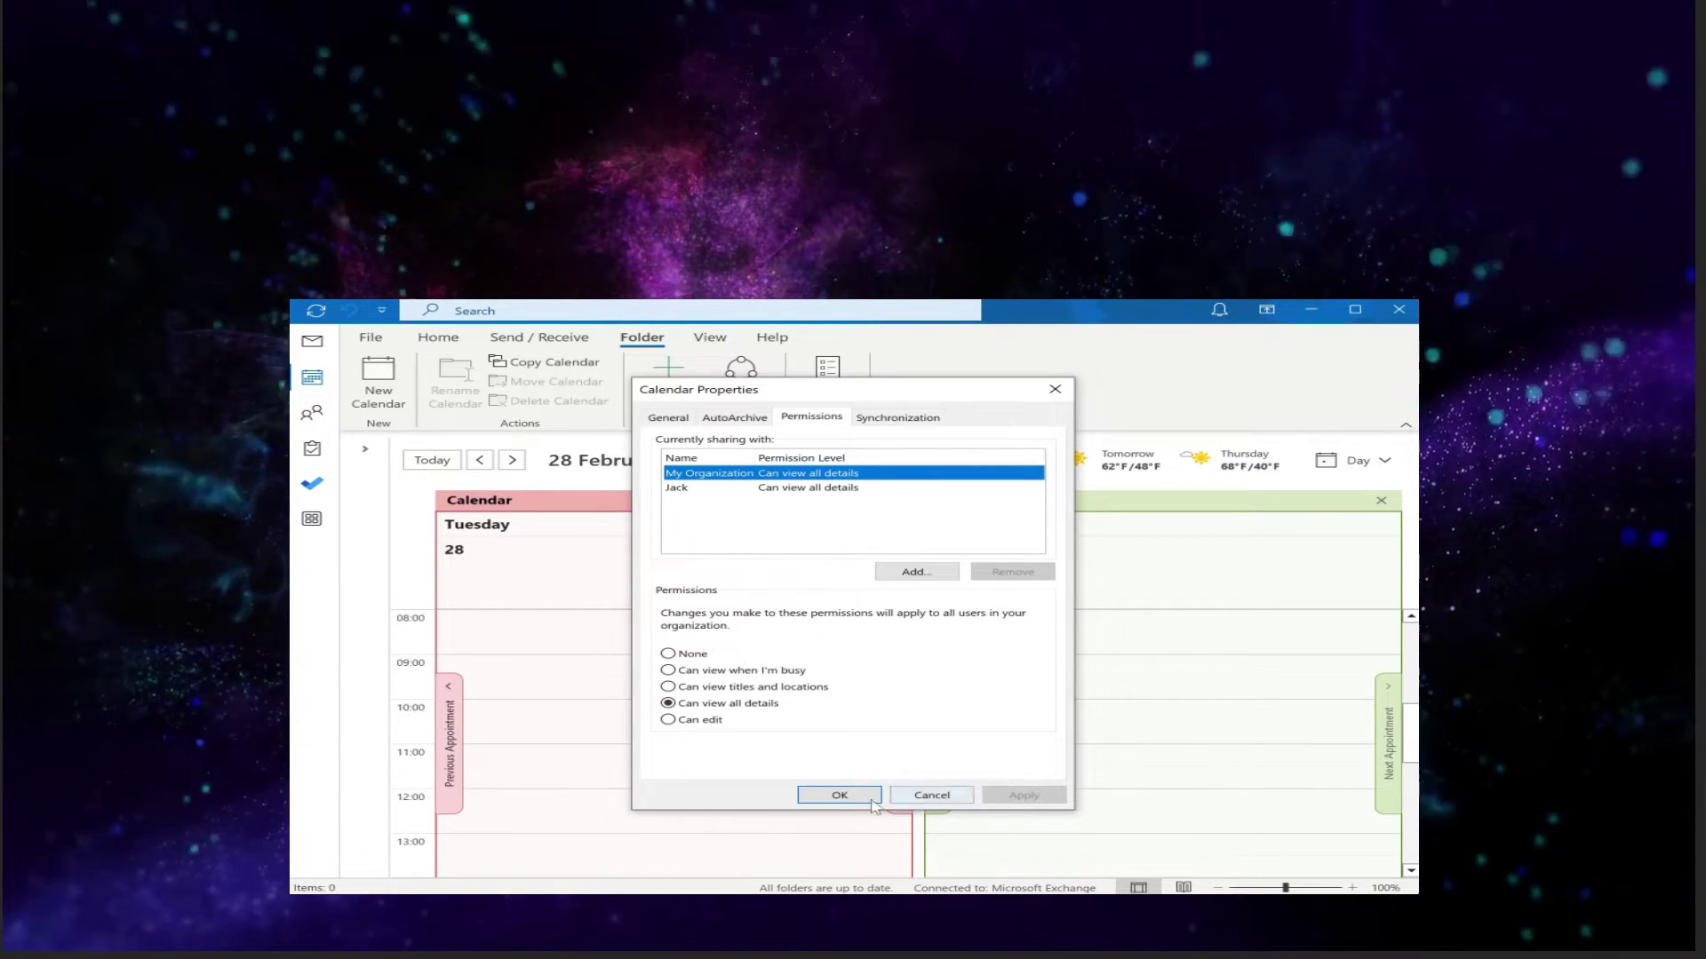
left_click(841, 795)
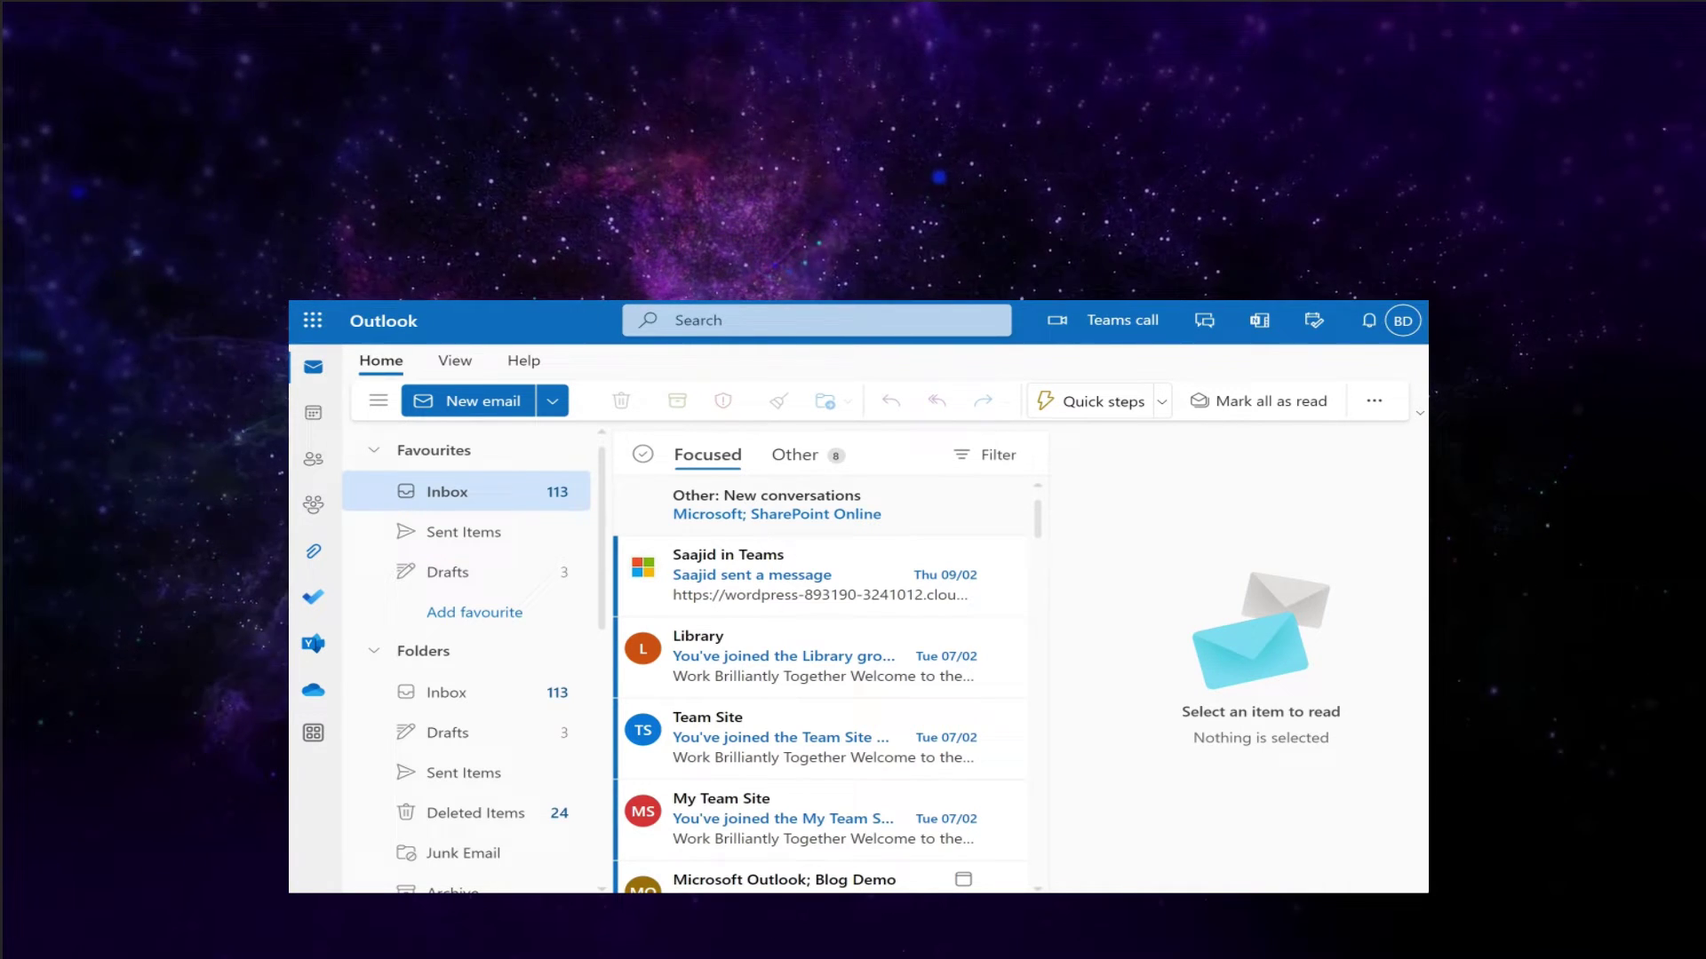
Set People in my organisation to 'Can view all details' in the calendar's sharing settings
left_click(316, 414)
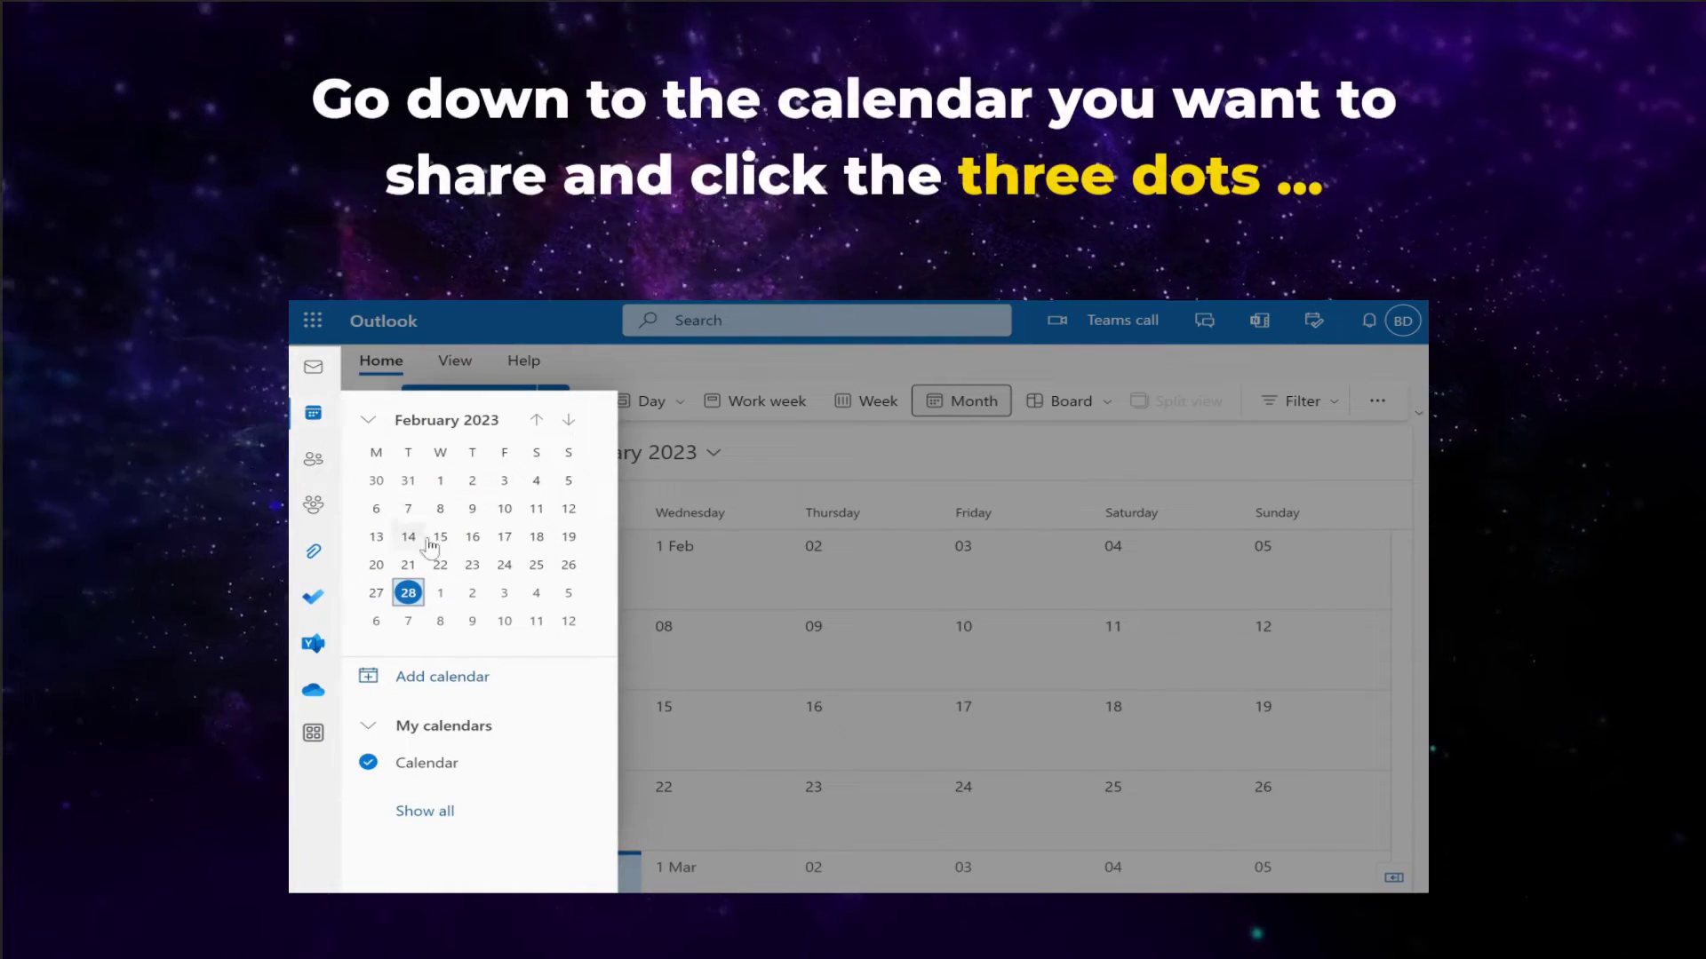
mouse_move(481, 762)
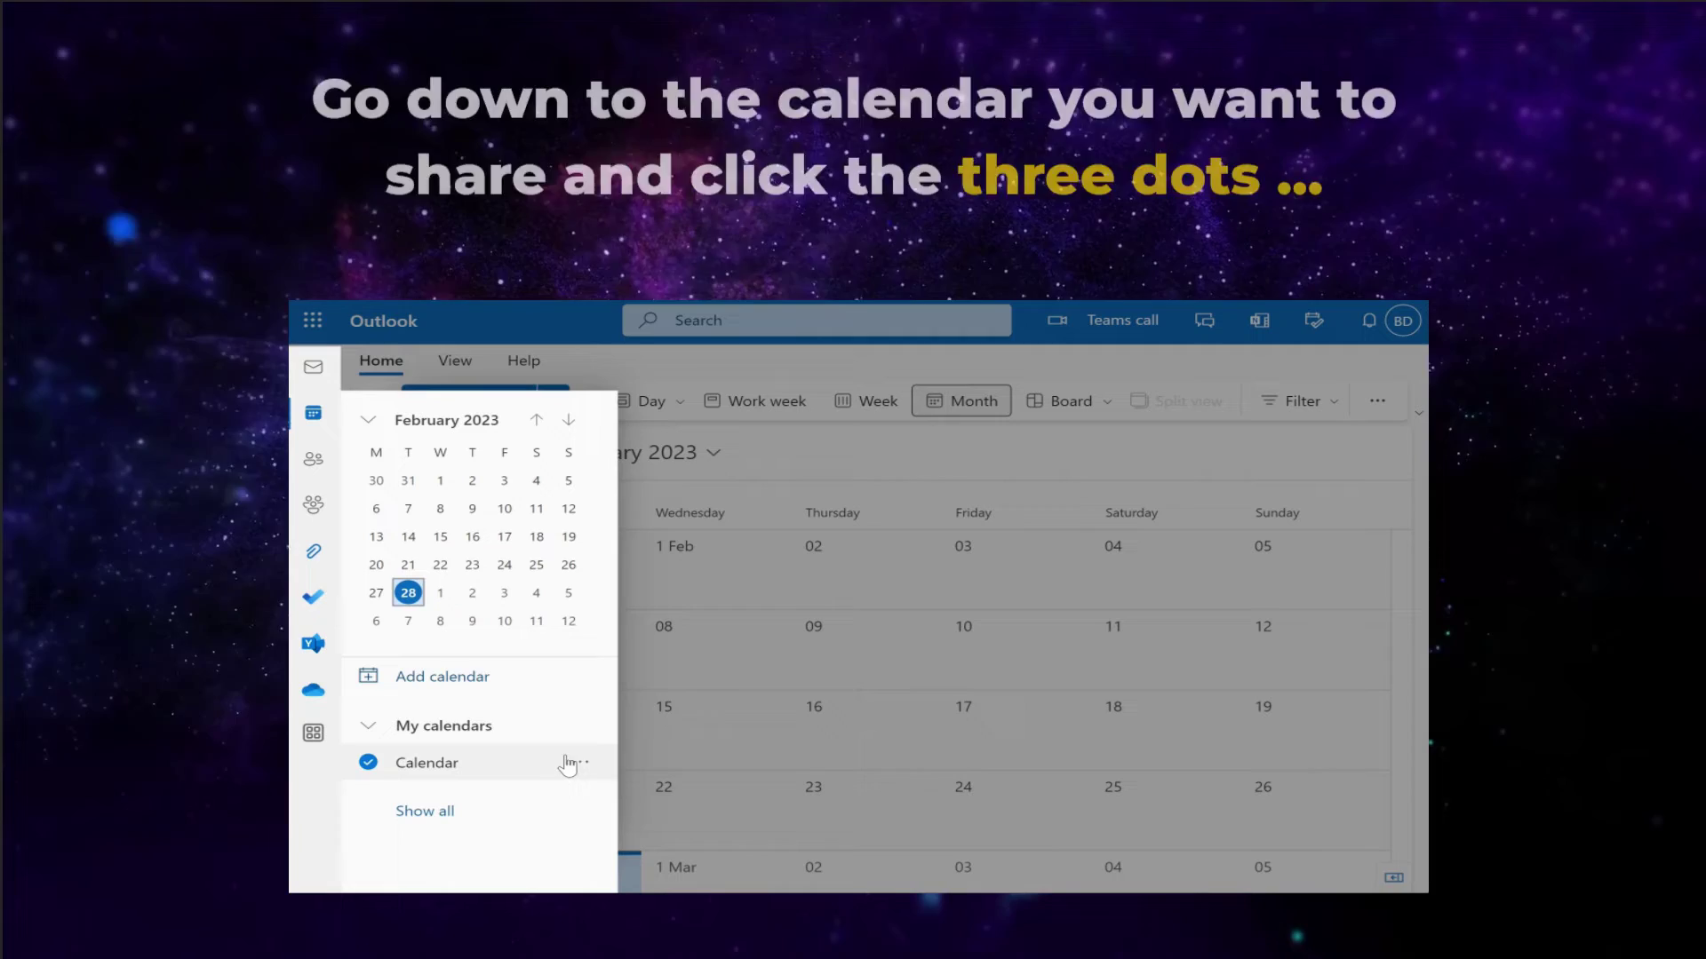
left_click(580, 762)
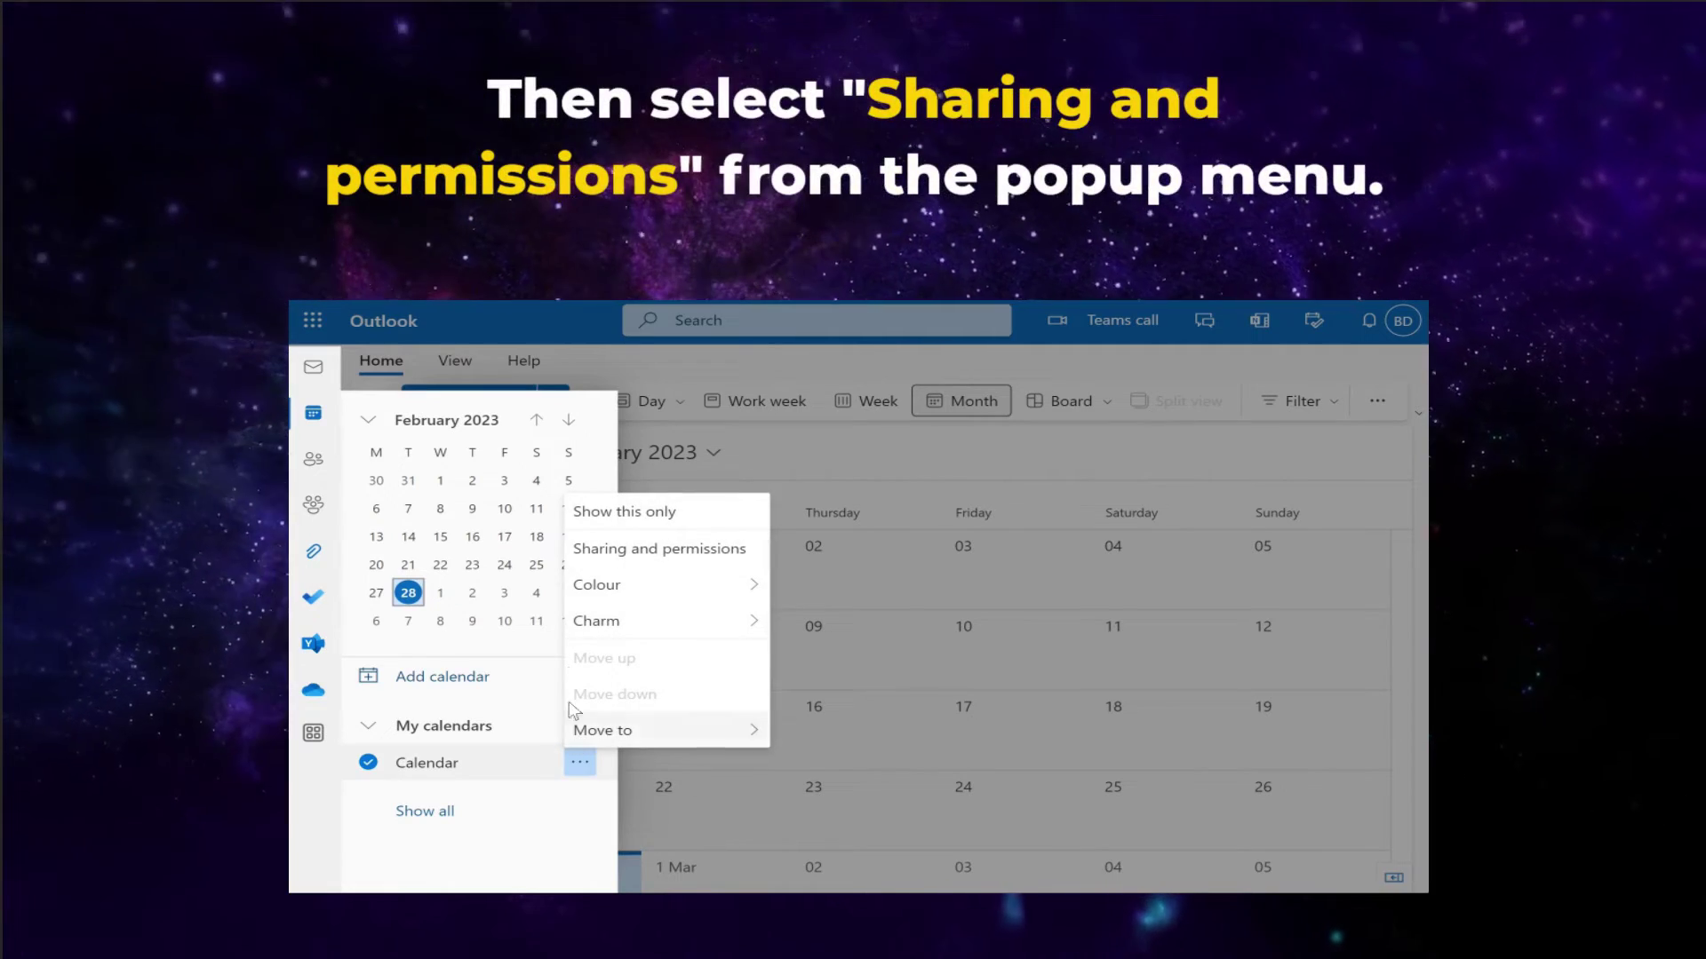
left_click(658, 548)
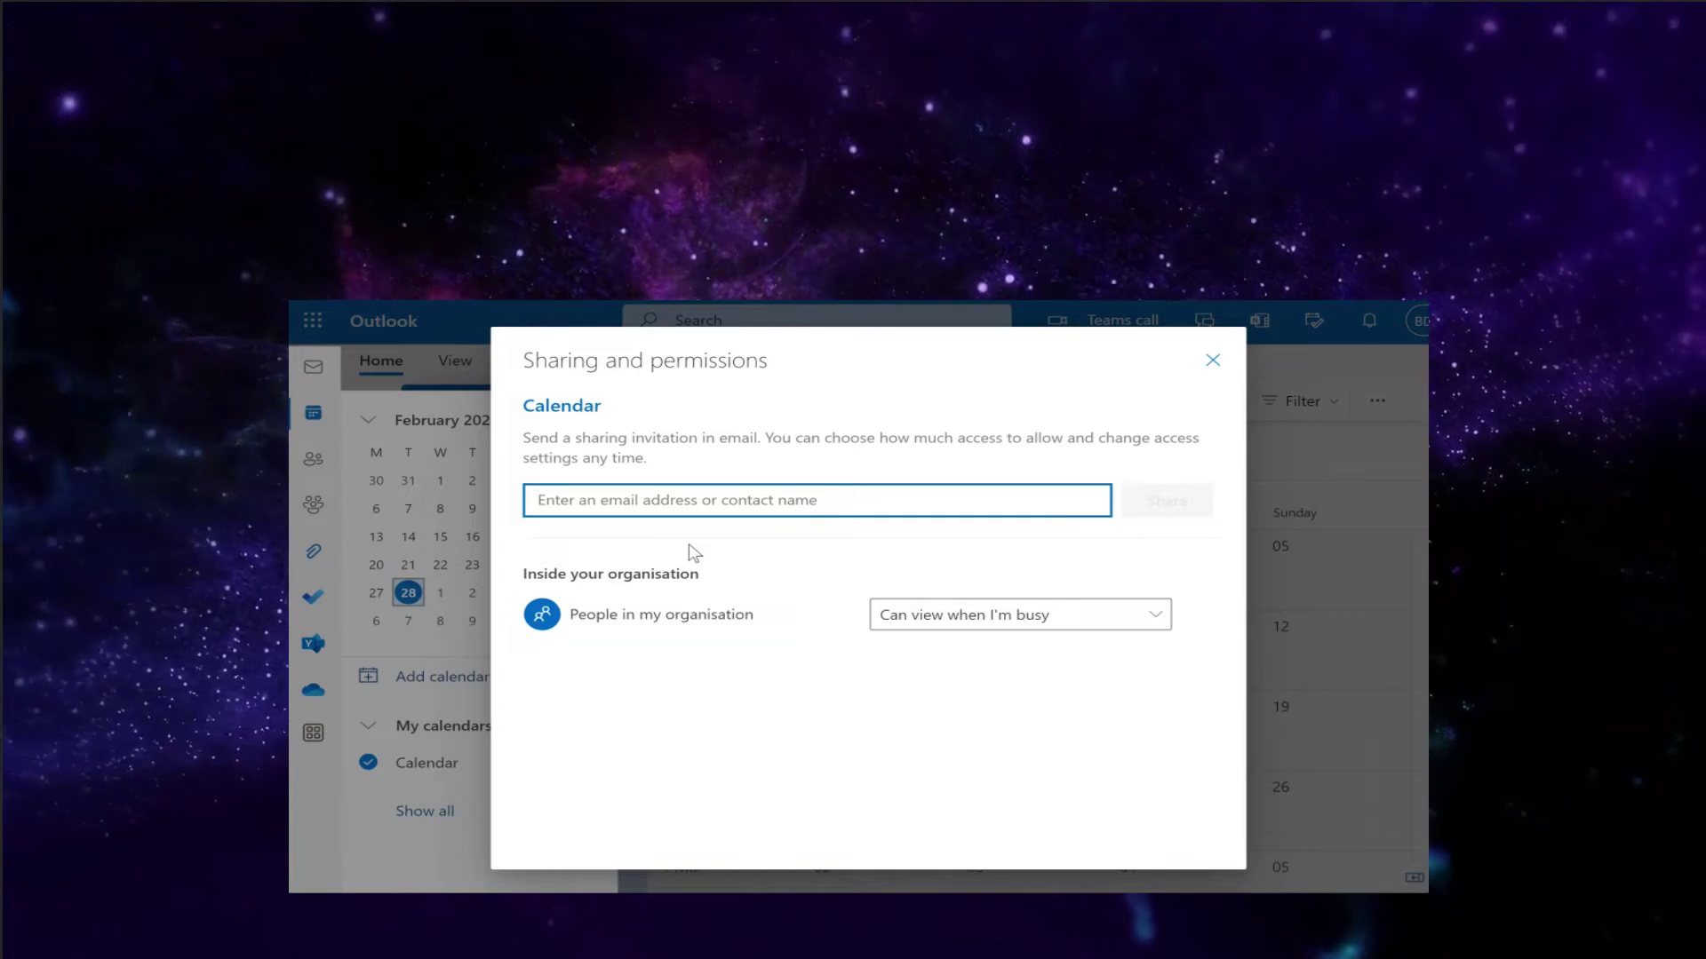
left_click(1092, 615)
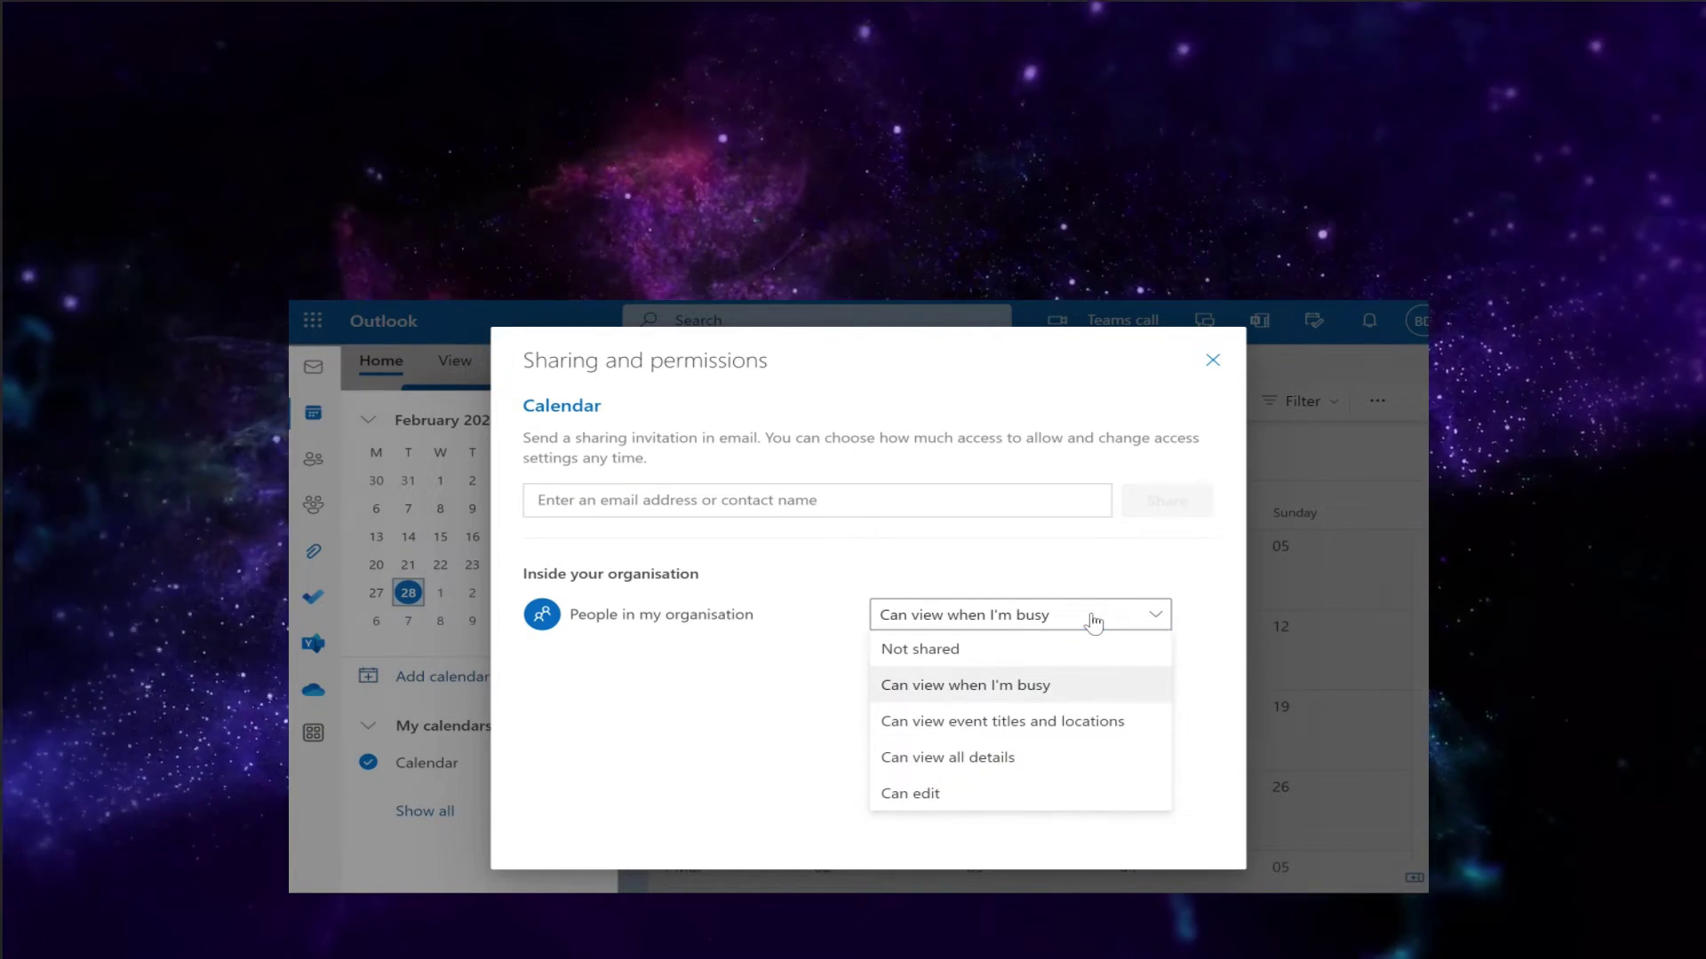
left_click(1081, 765)
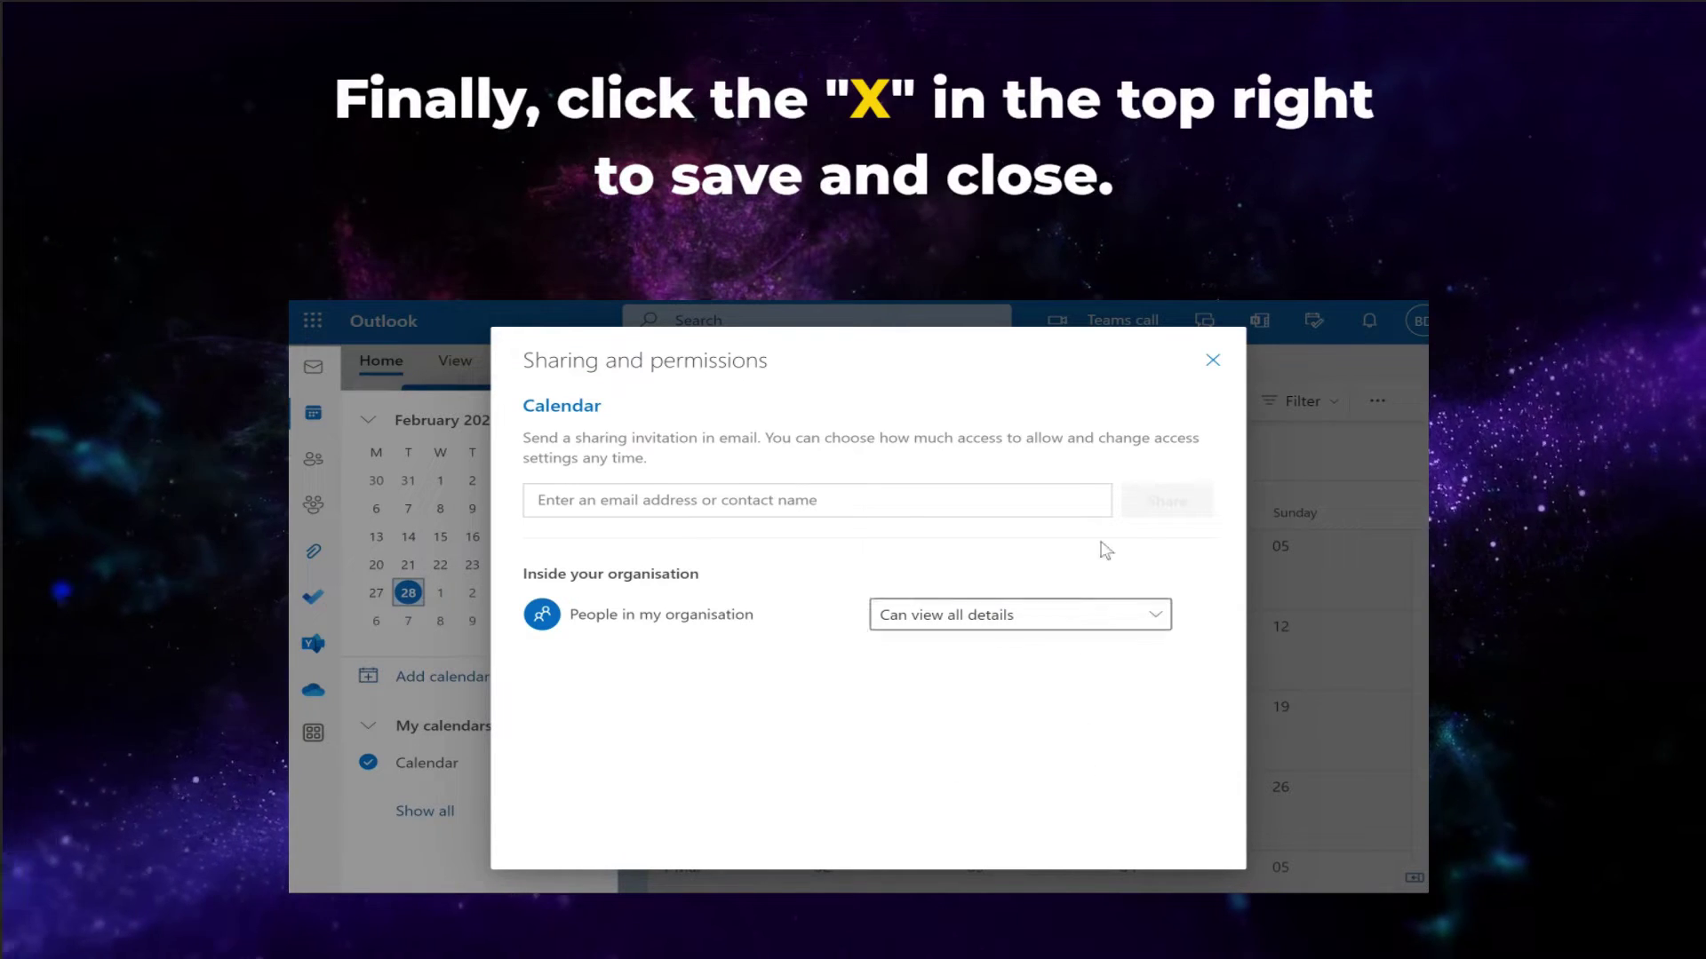
left_click(1213, 360)
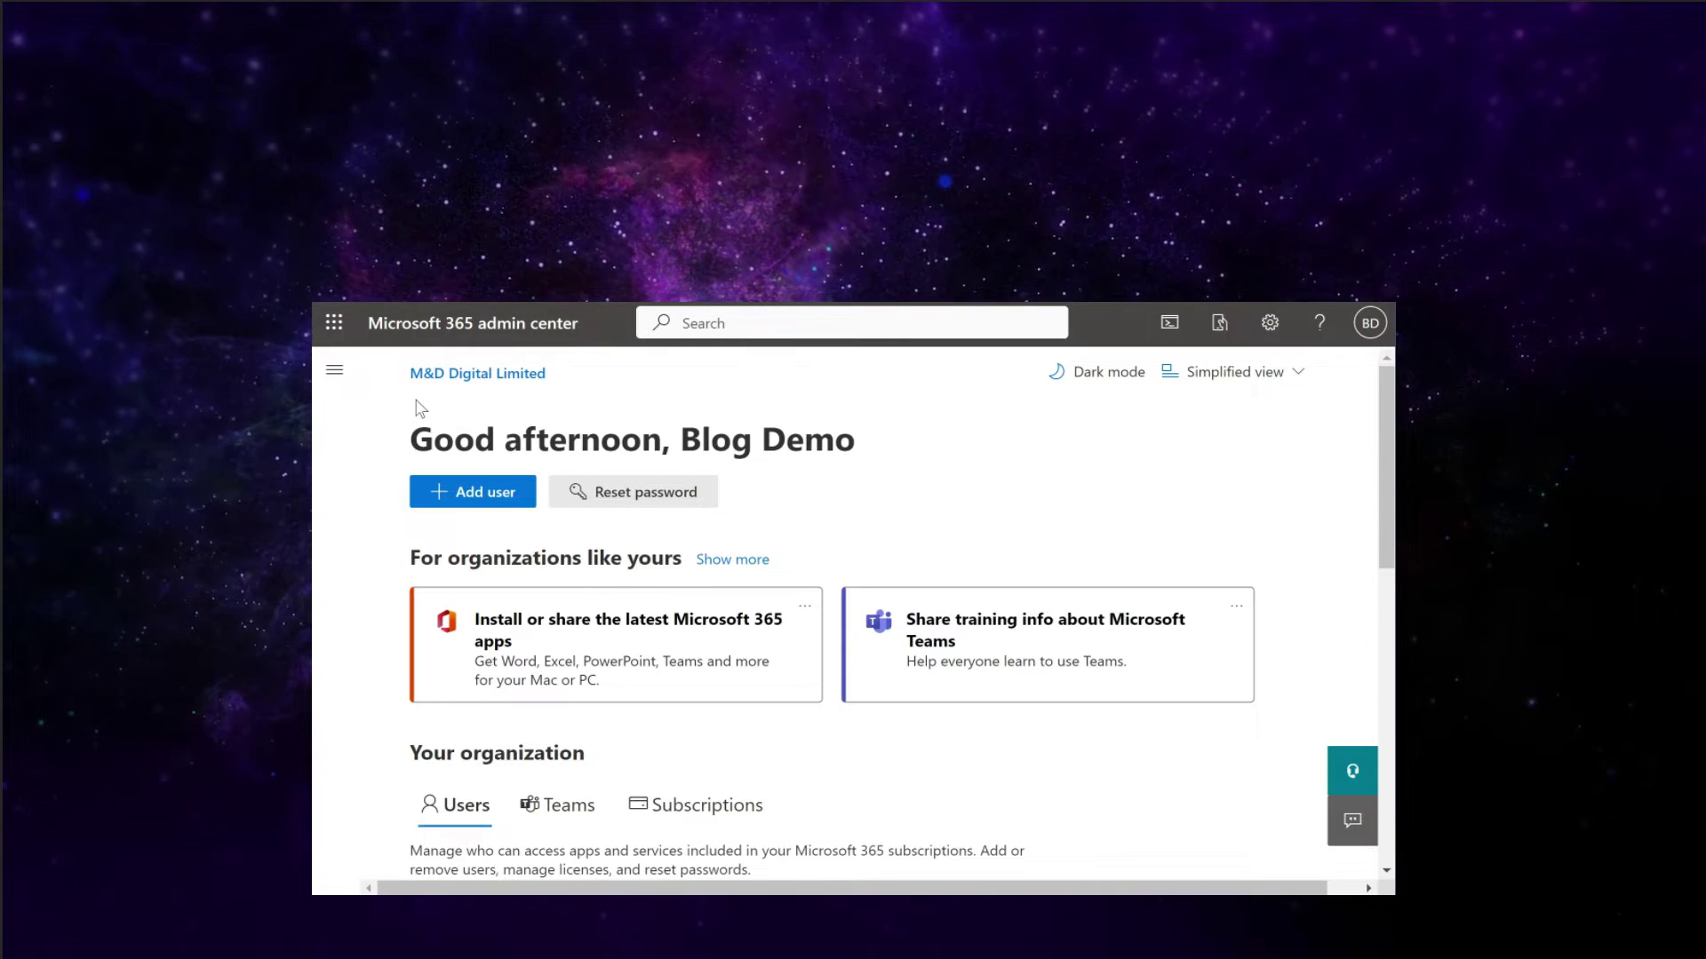
Navigate the admin menu to Settings > Org settings on the Services list
left_click(337, 373)
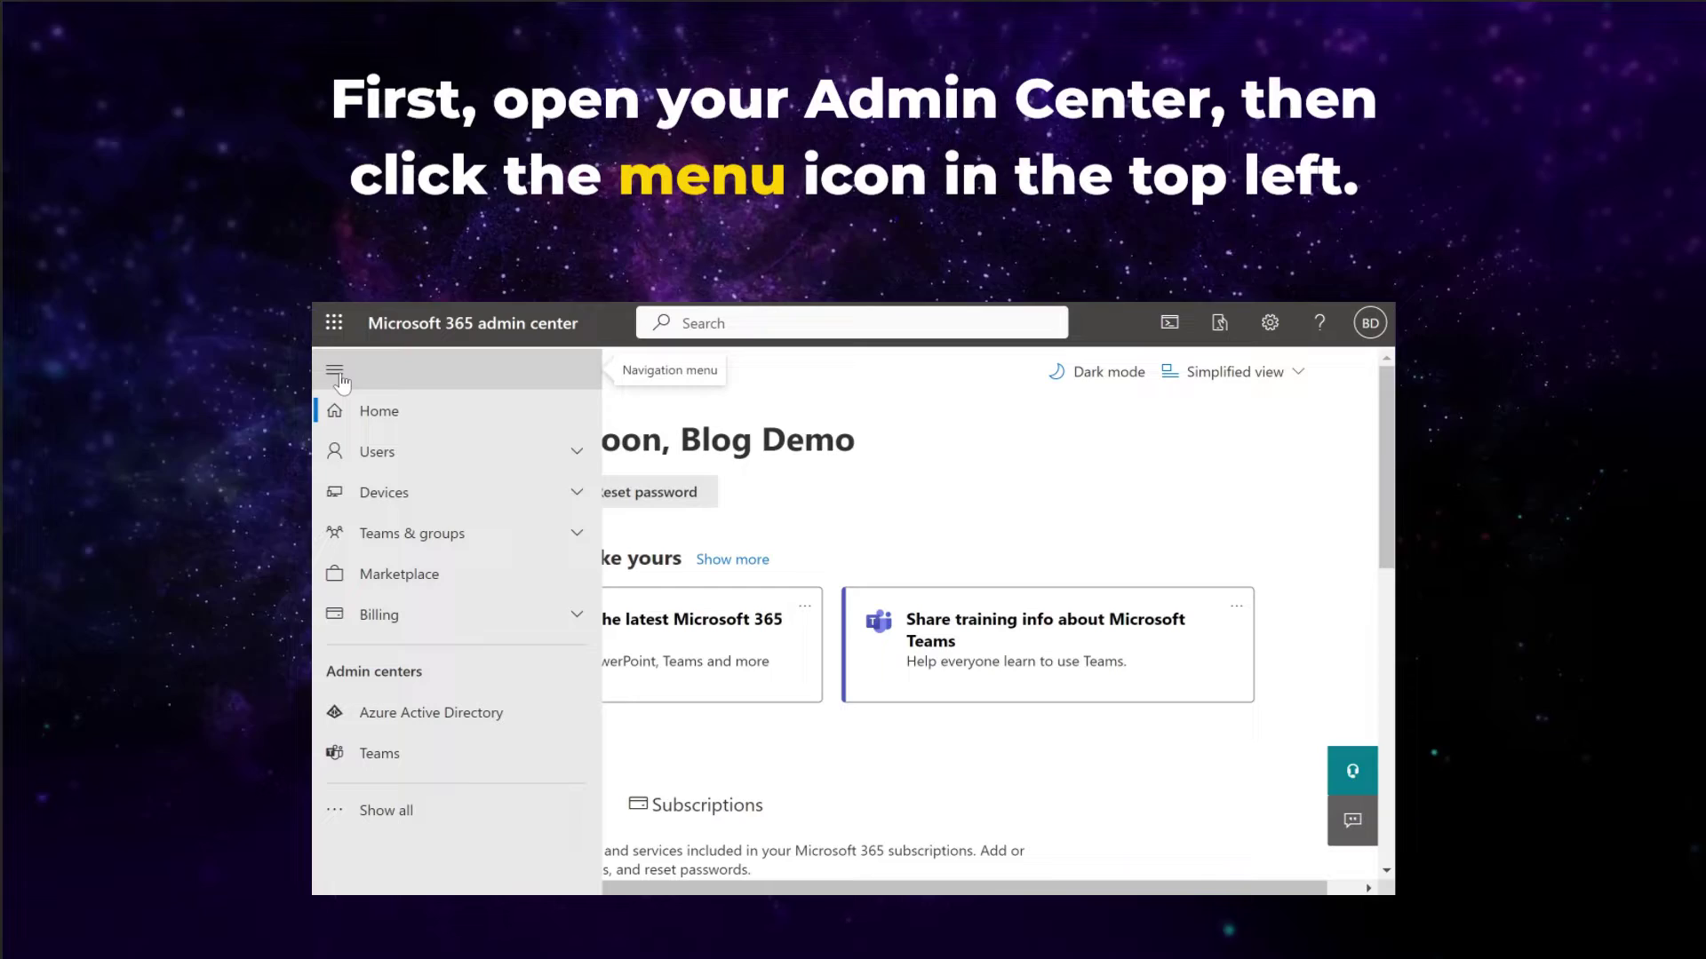
left_click(391, 810)
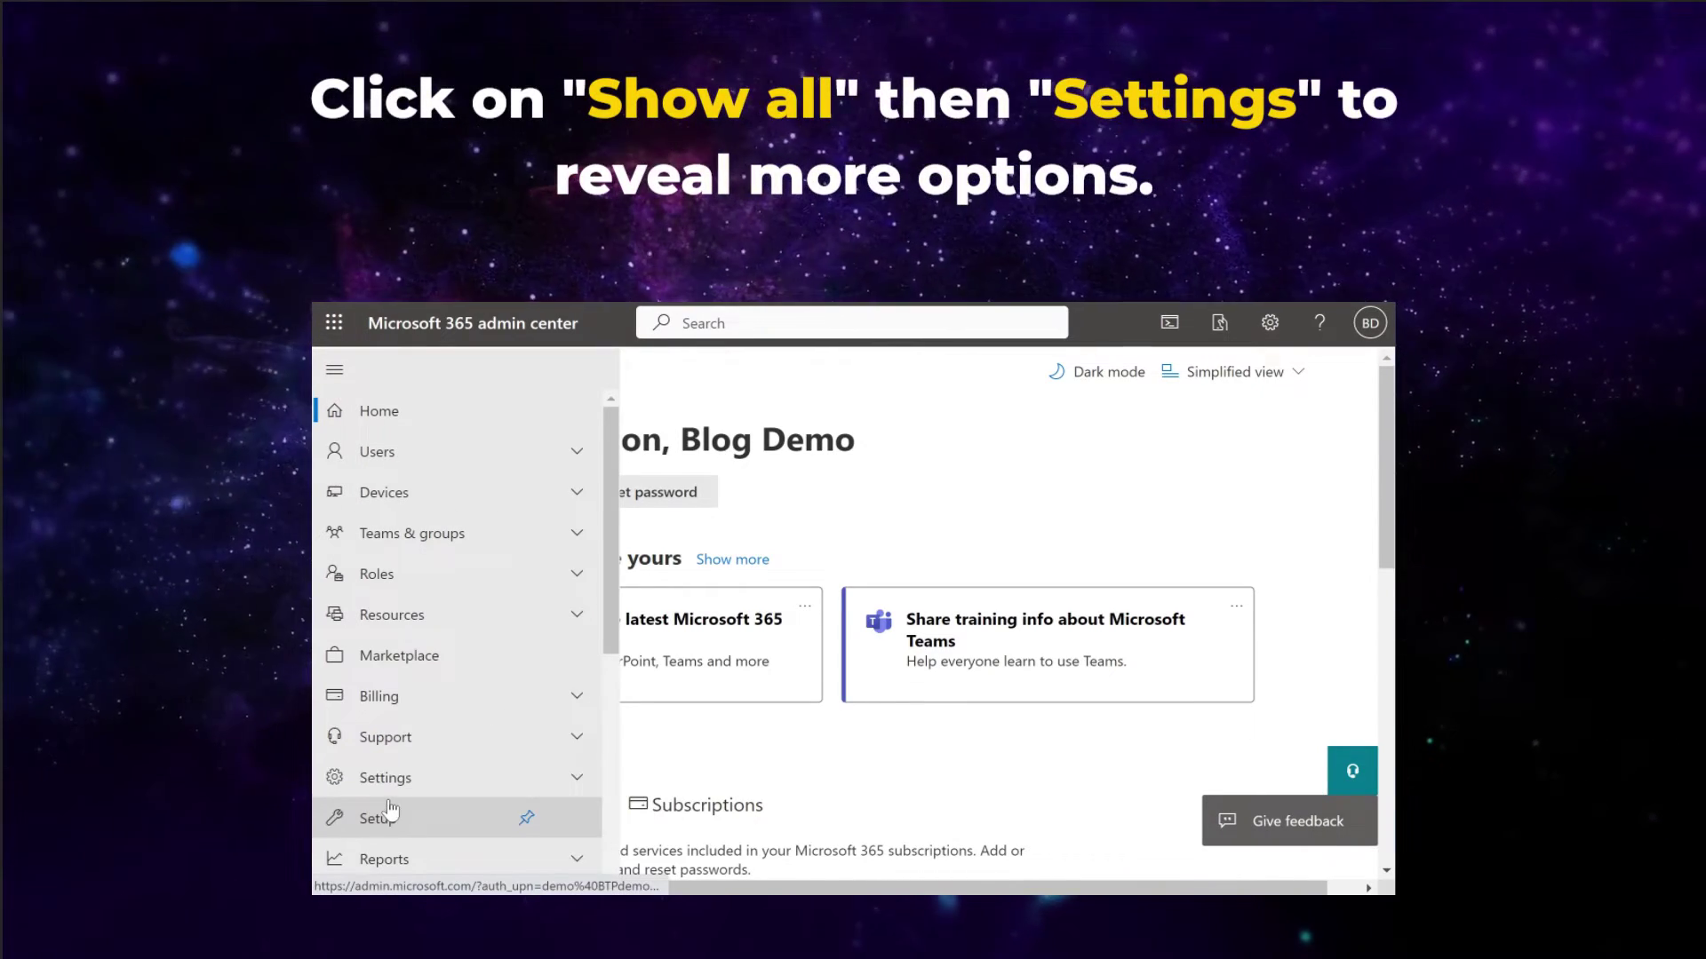
left_click(404, 783)
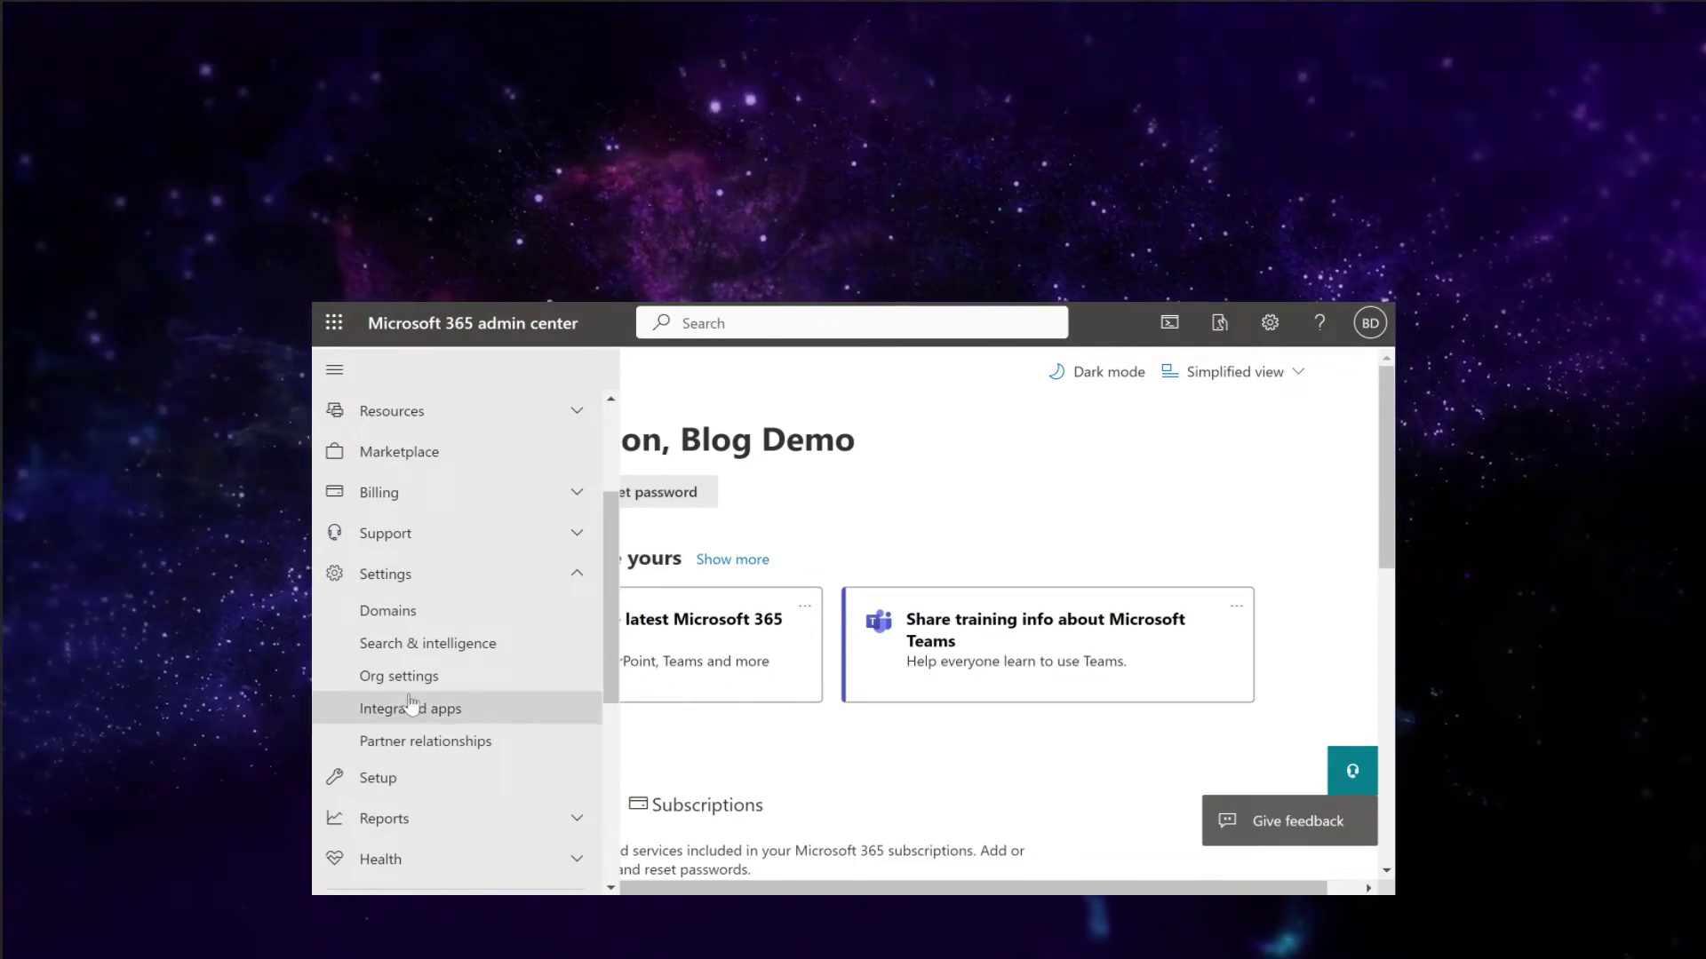
left_click(452, 678)
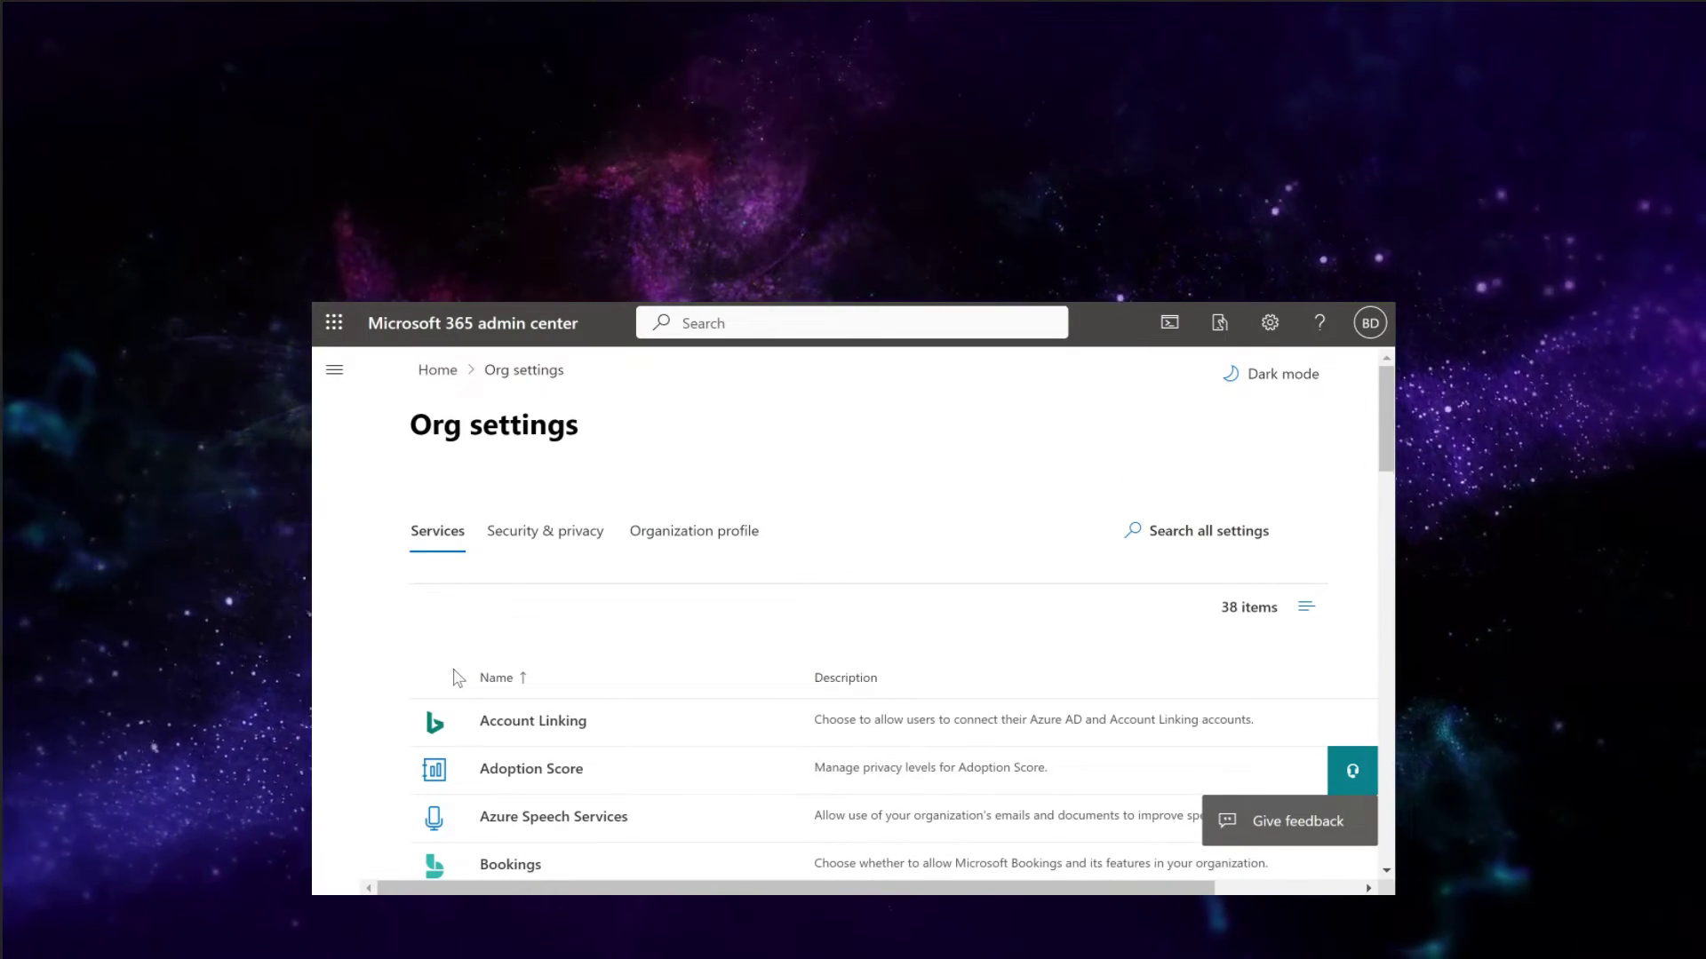
scroll(454, 677, "down", 2)
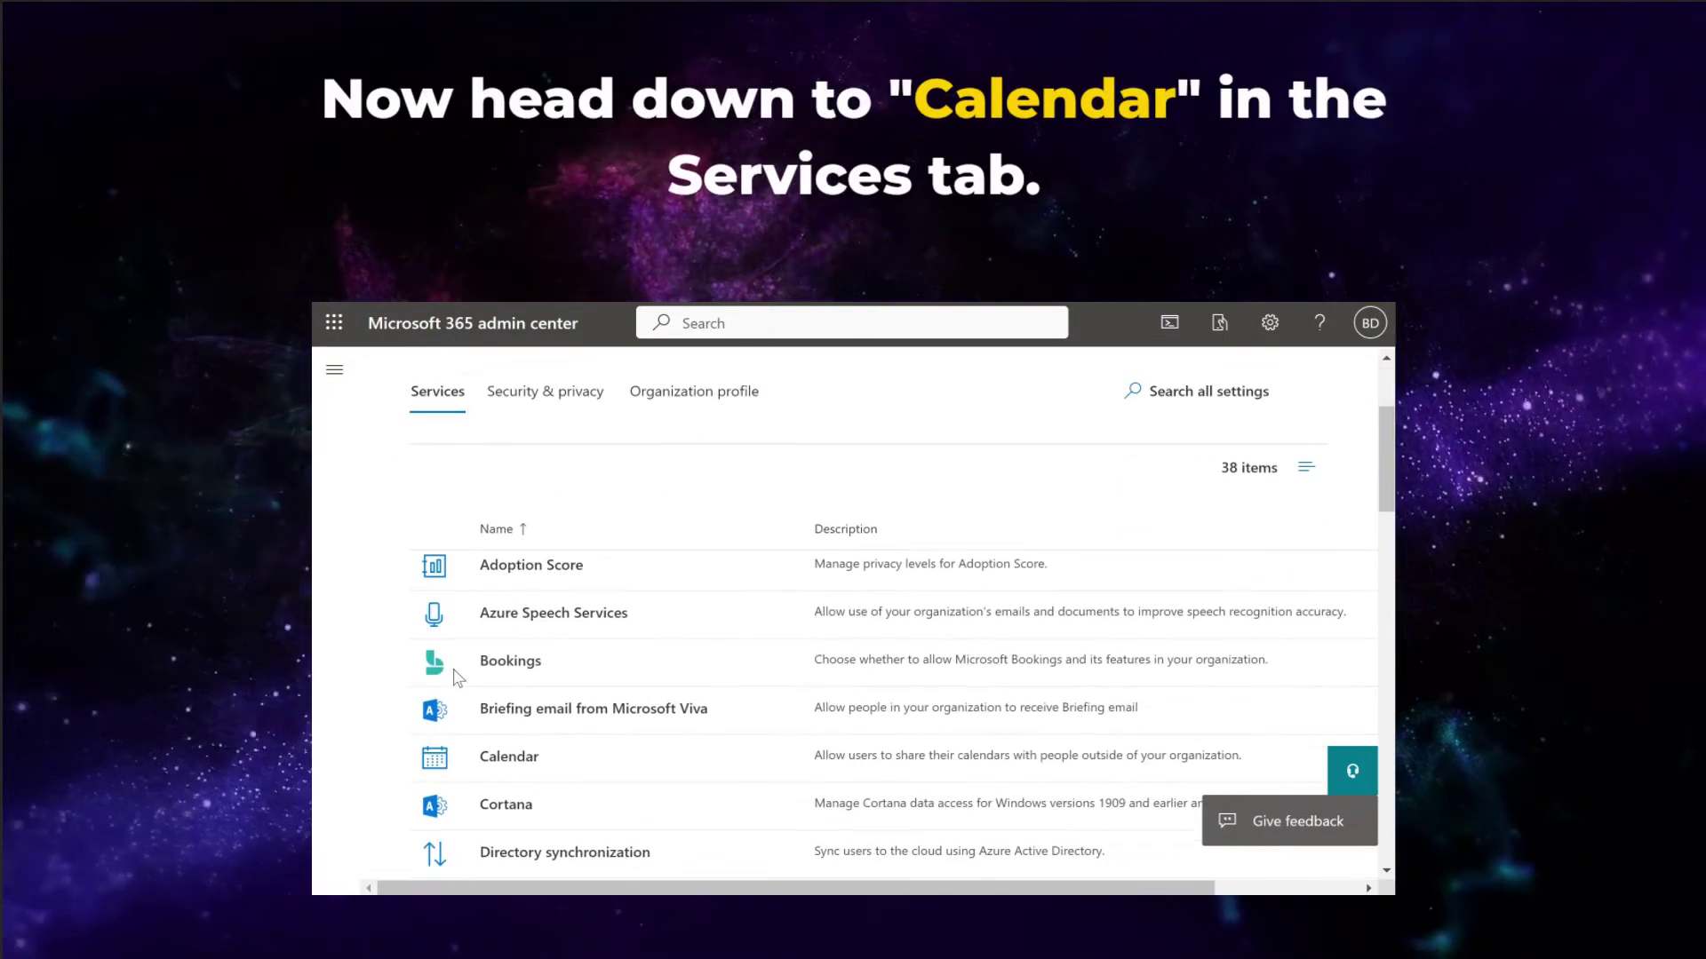
Allow anyone with an email invitation to access calendars showing all appointment information, and save
left_click(507, 757)
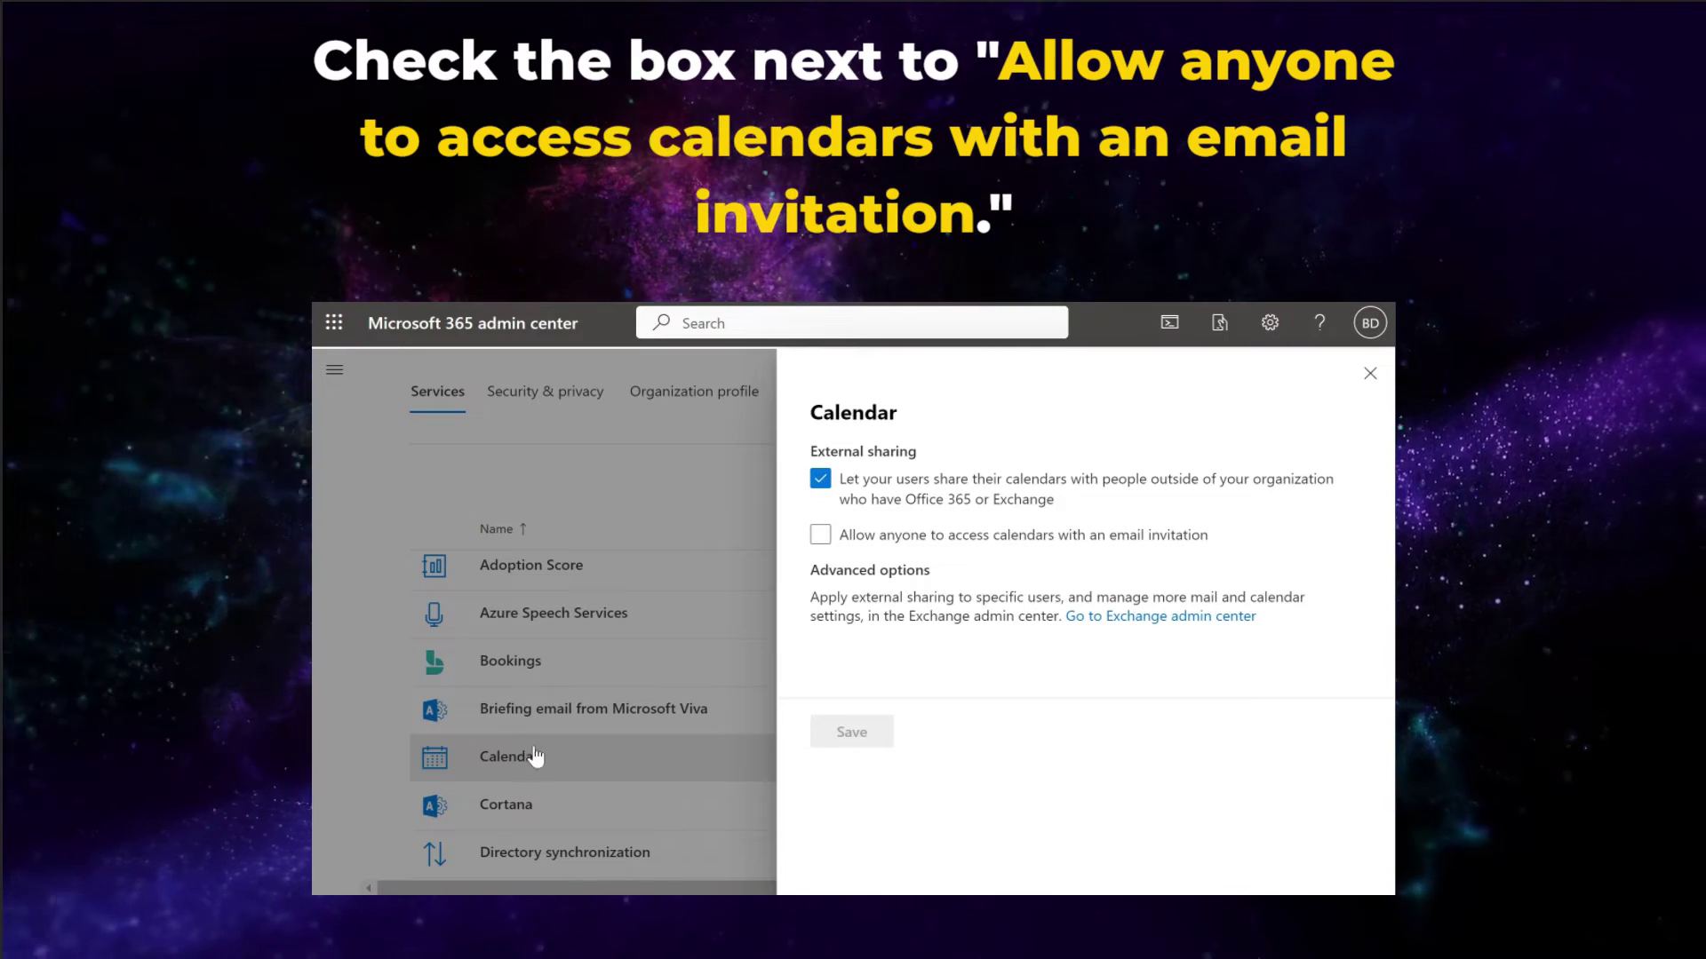
left_click(821, 535)
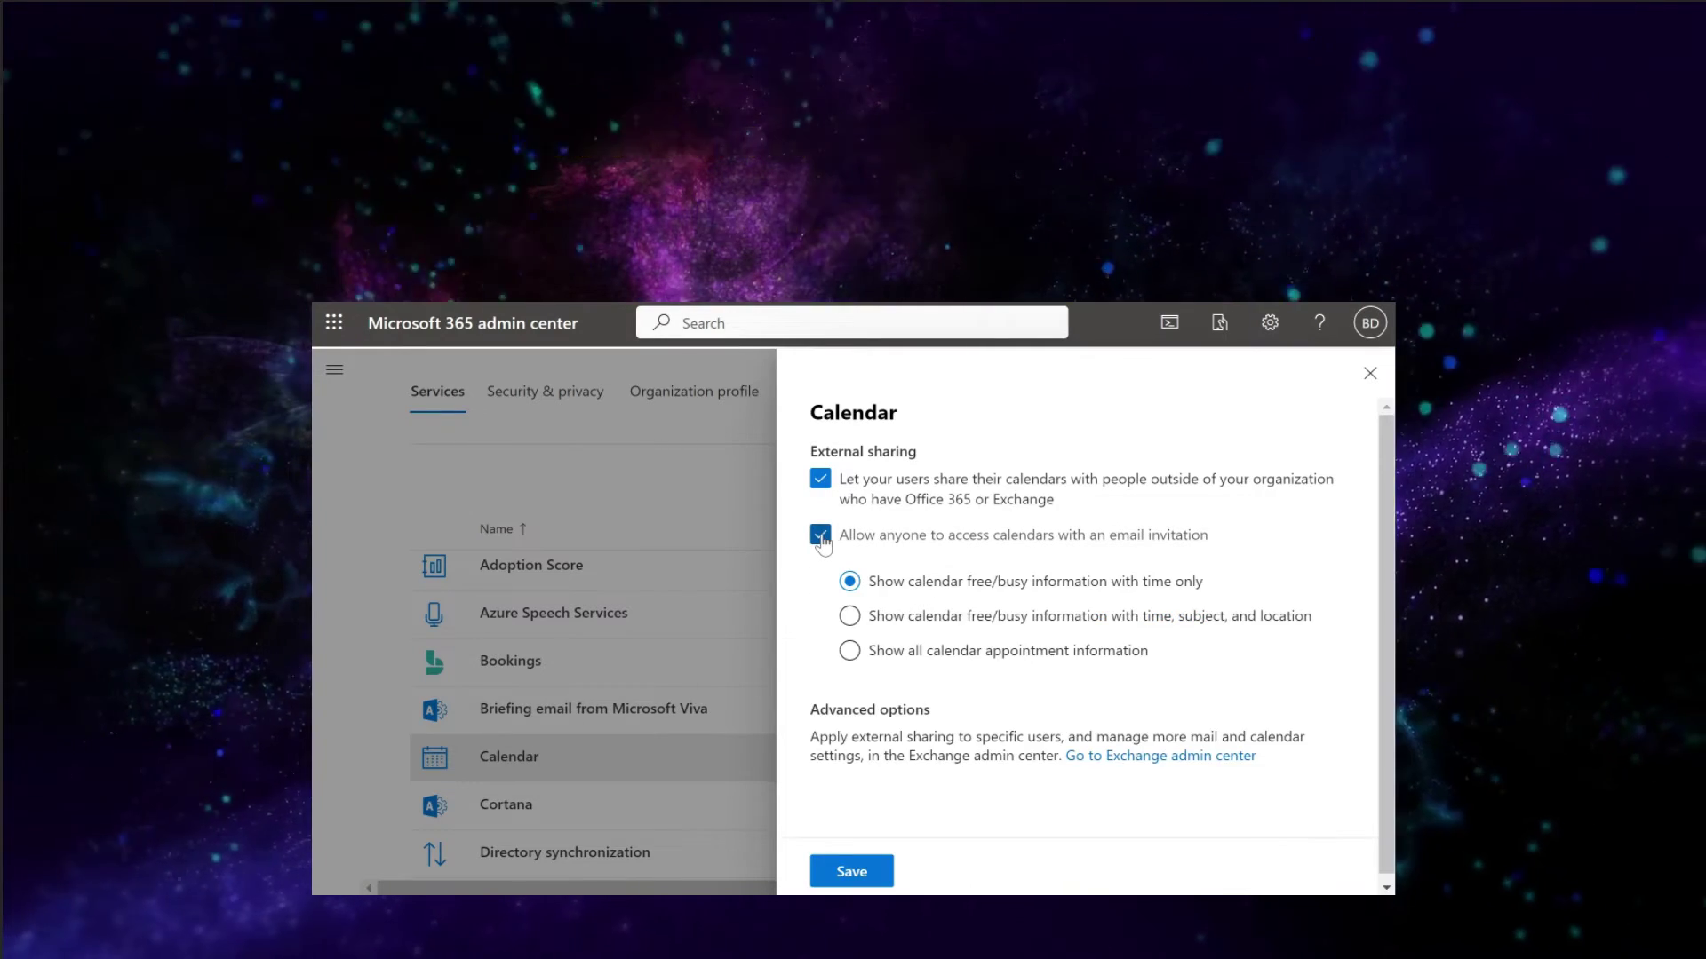
left_click(850, 652)
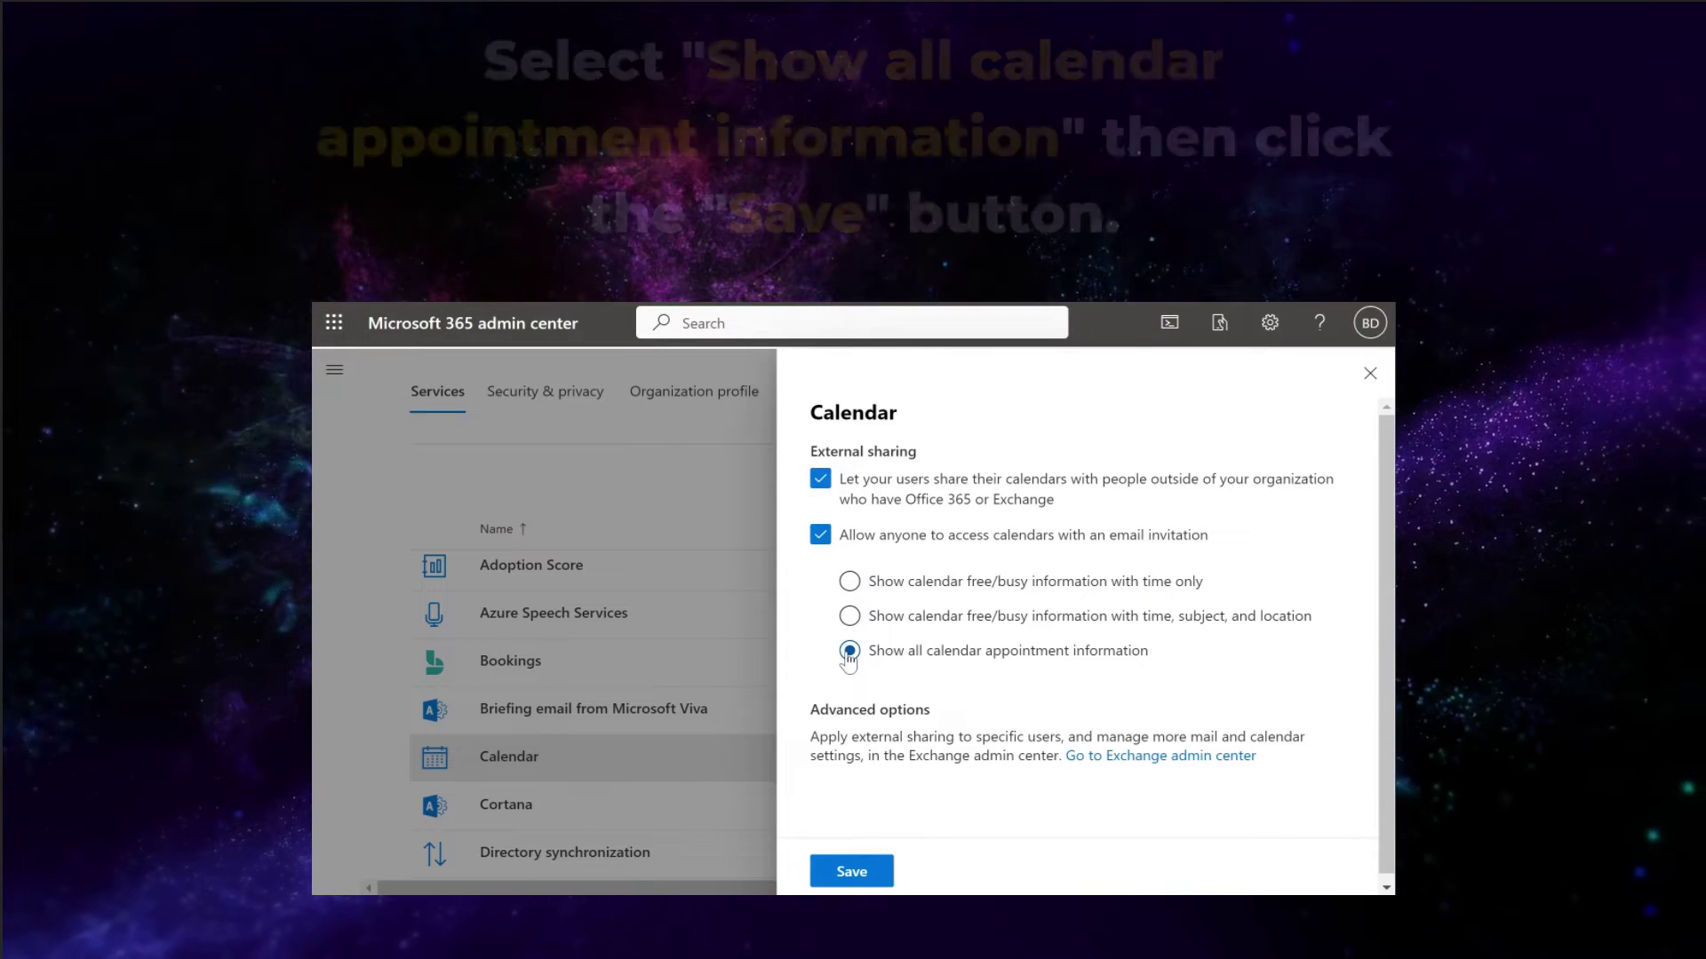
left_click(821, 873)
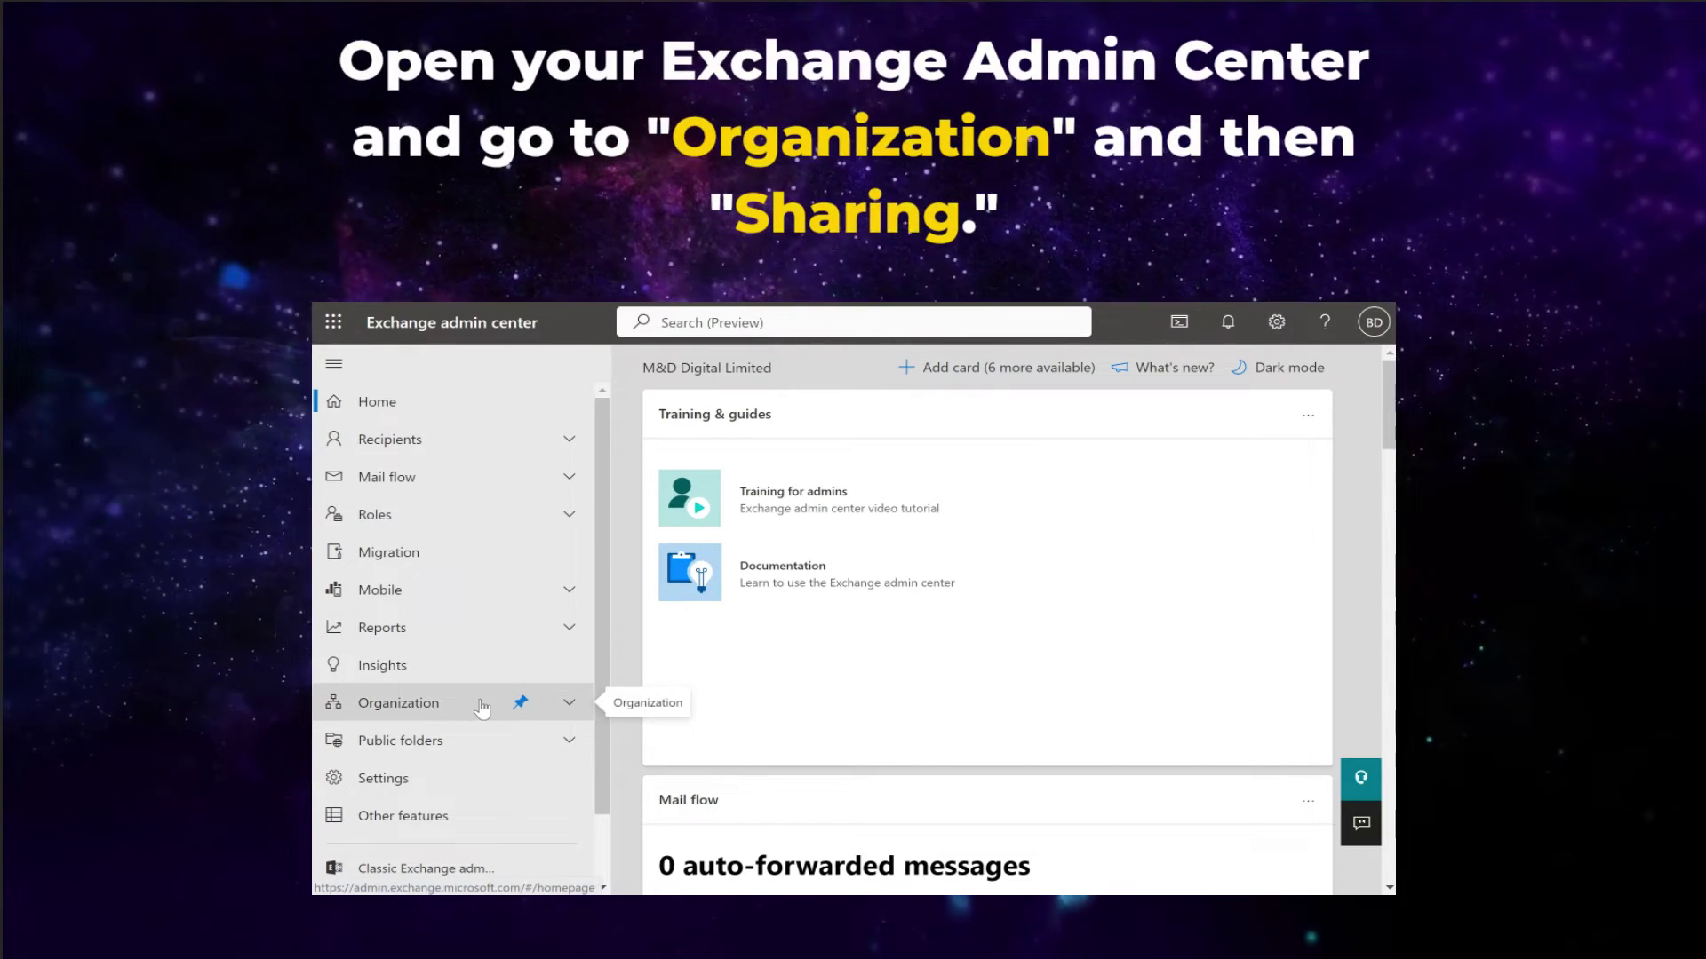
Navigate to Organization > Sharing to reach the individual sharing policies
left_click(481, 706)
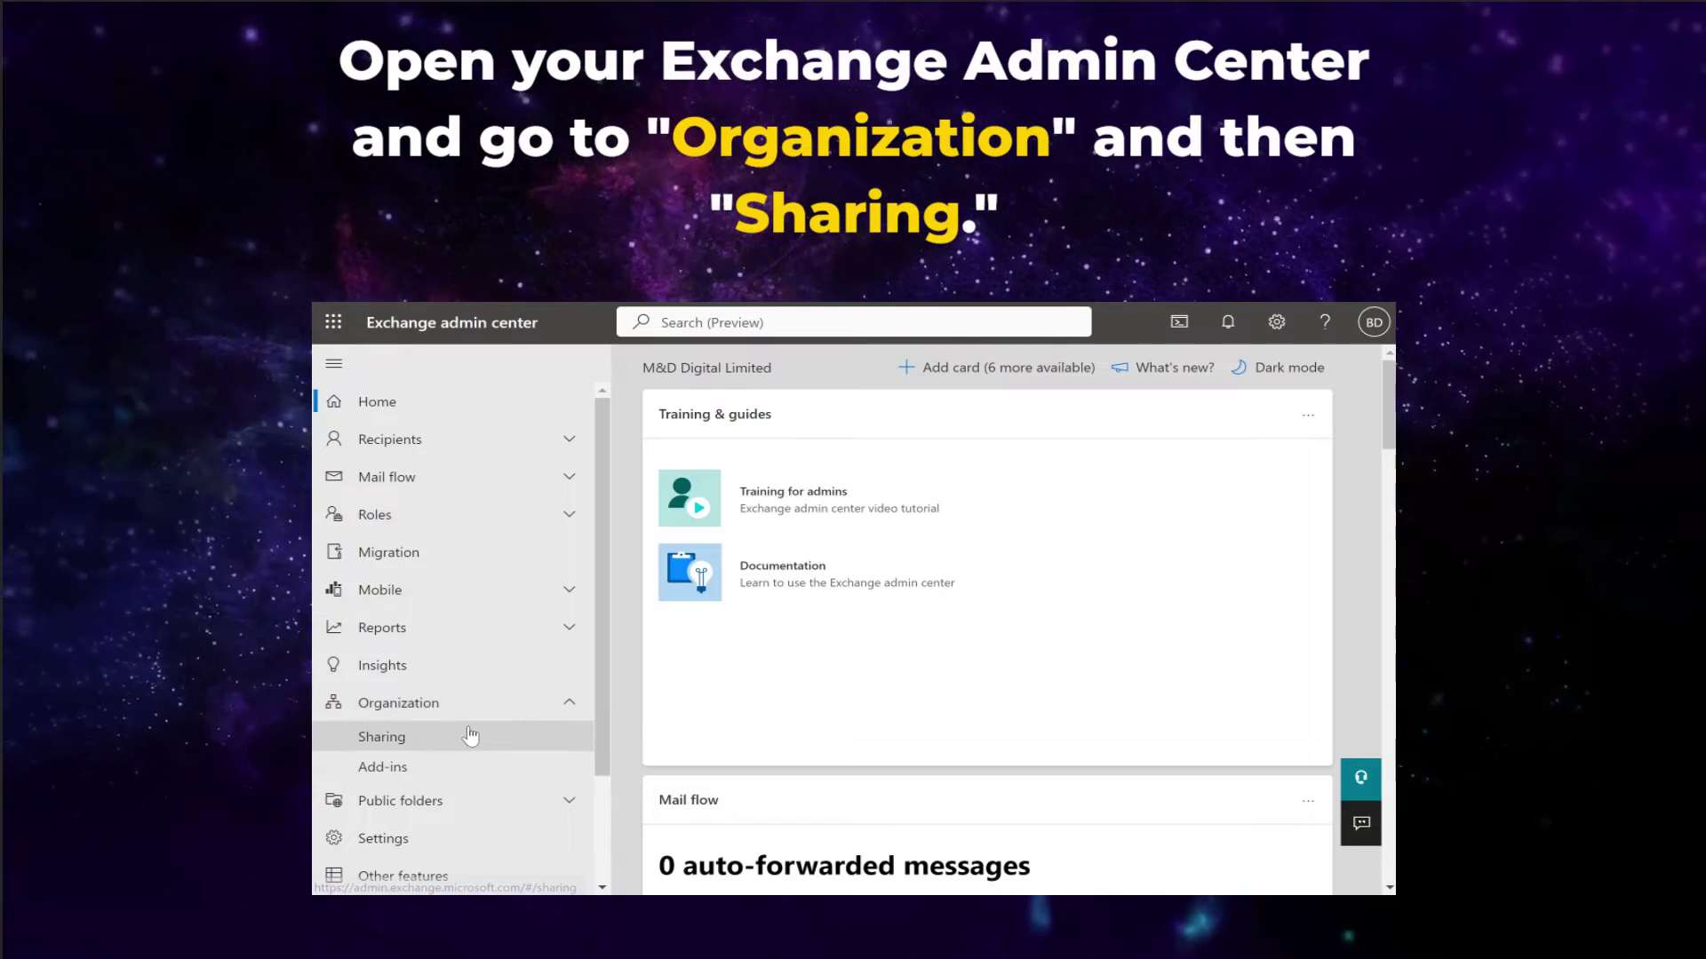
left_click(470, 735)
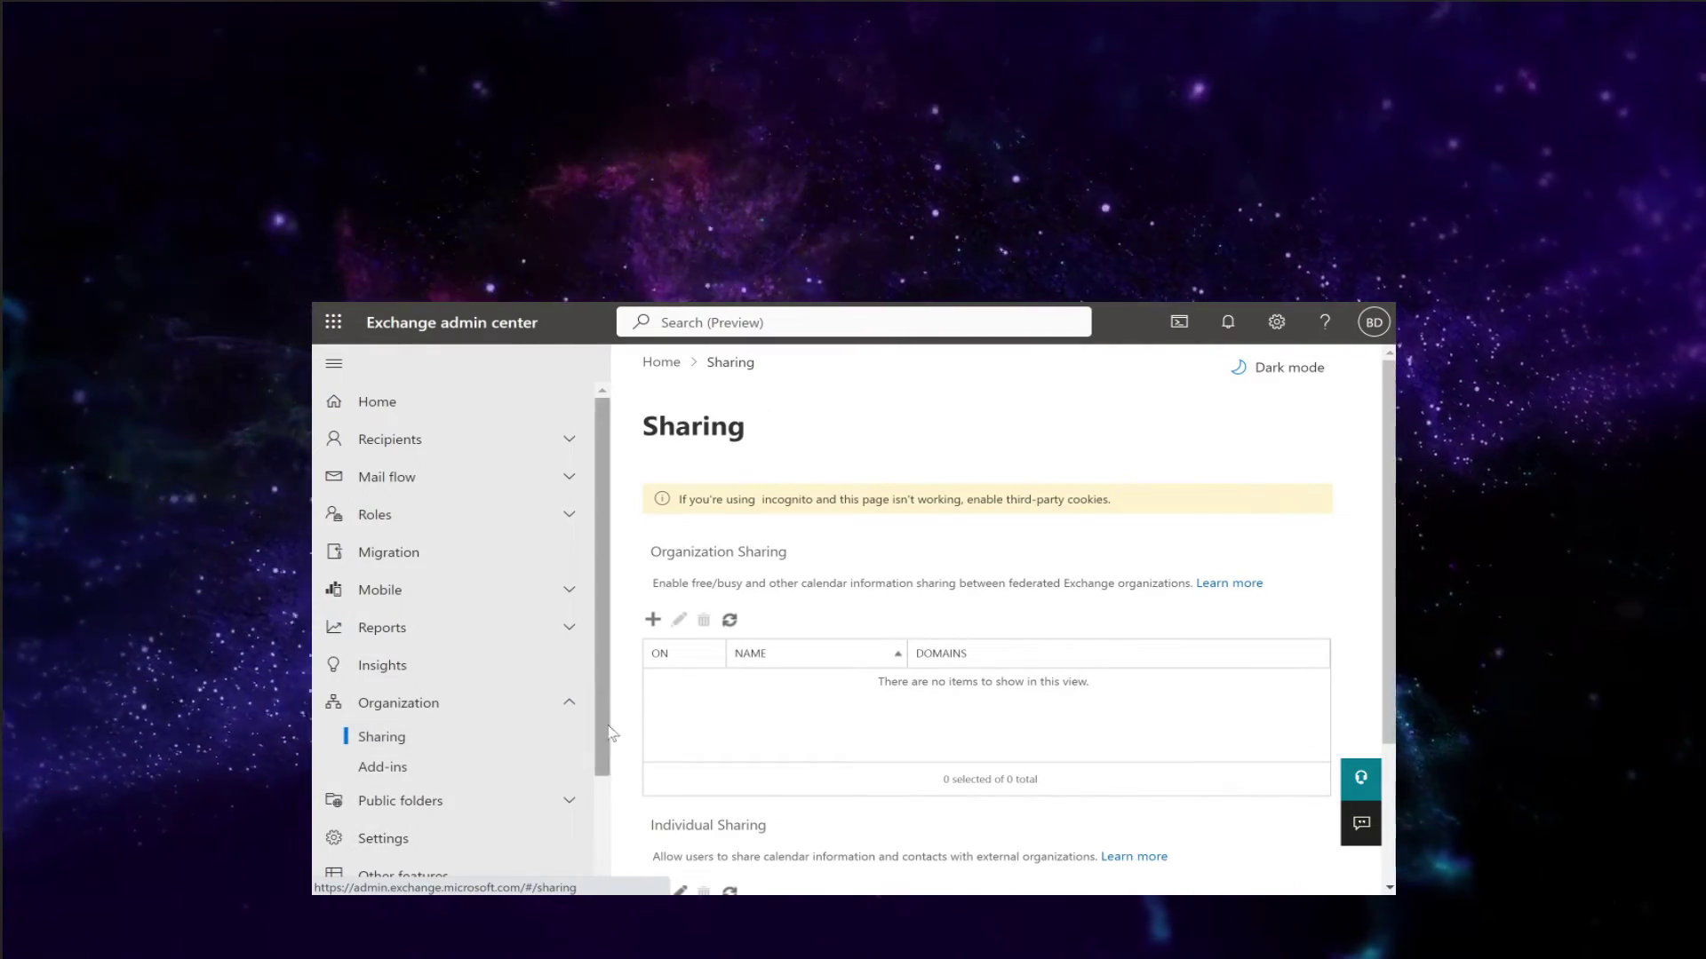
scroll(627, 731, "down", 3)
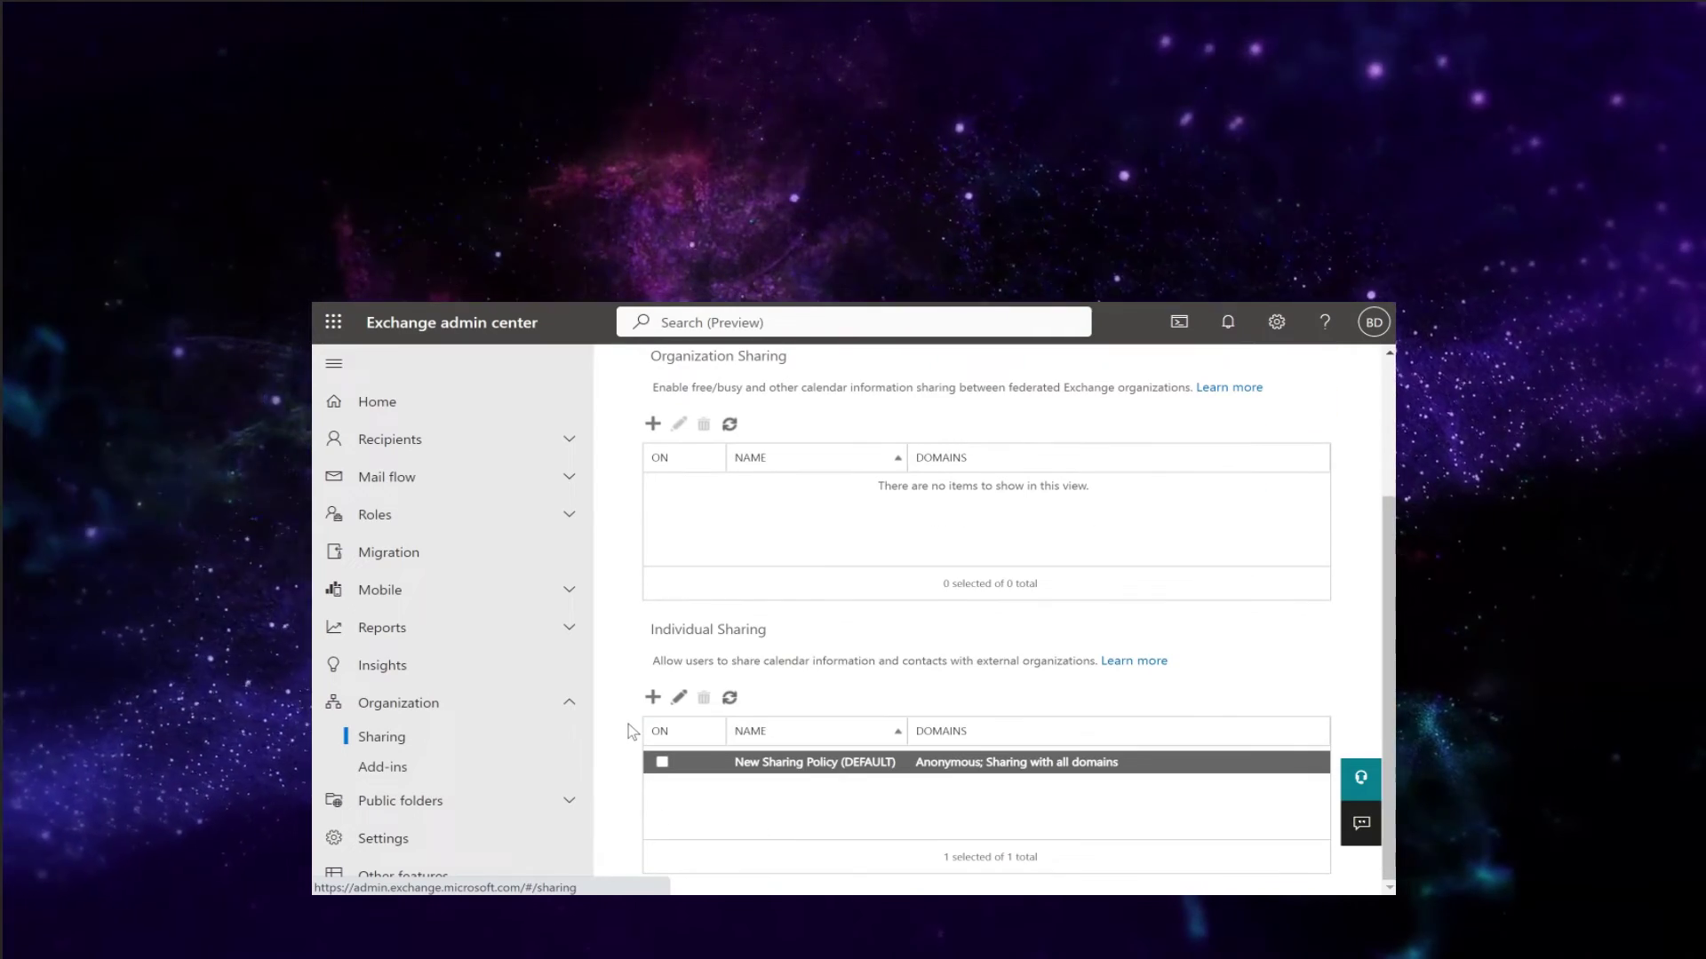
Edit the default policy's Anonymous rule to share all calendar appointment information
double_click(837, 767)
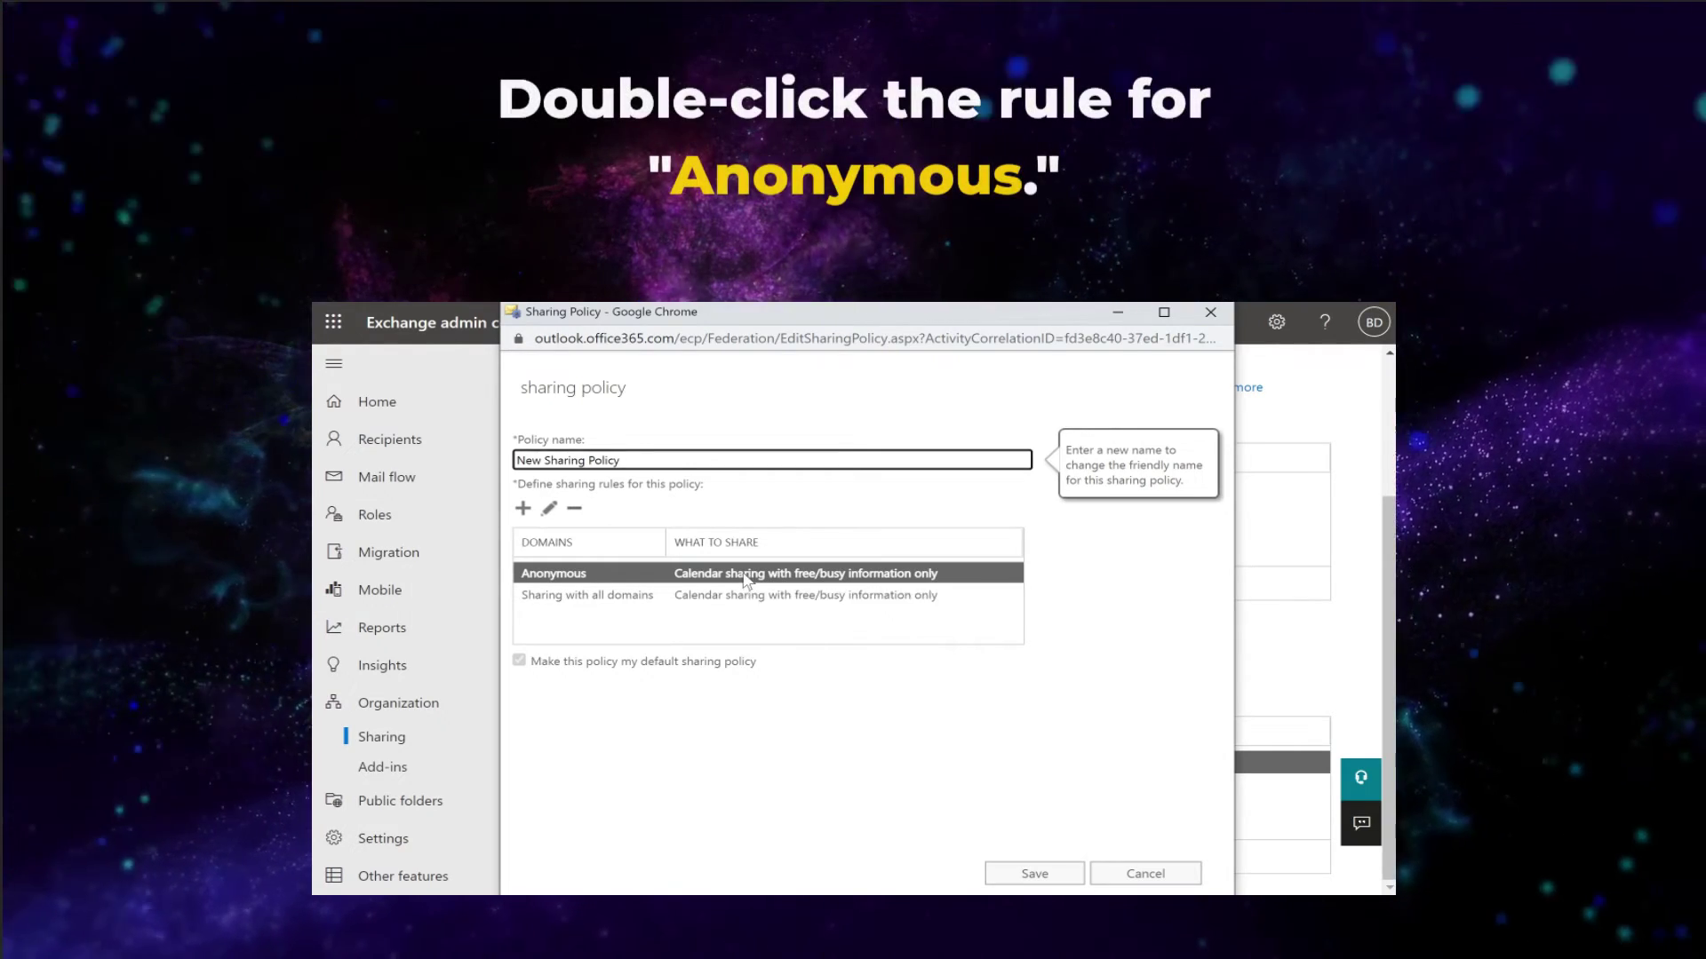
double_click(747, 576)
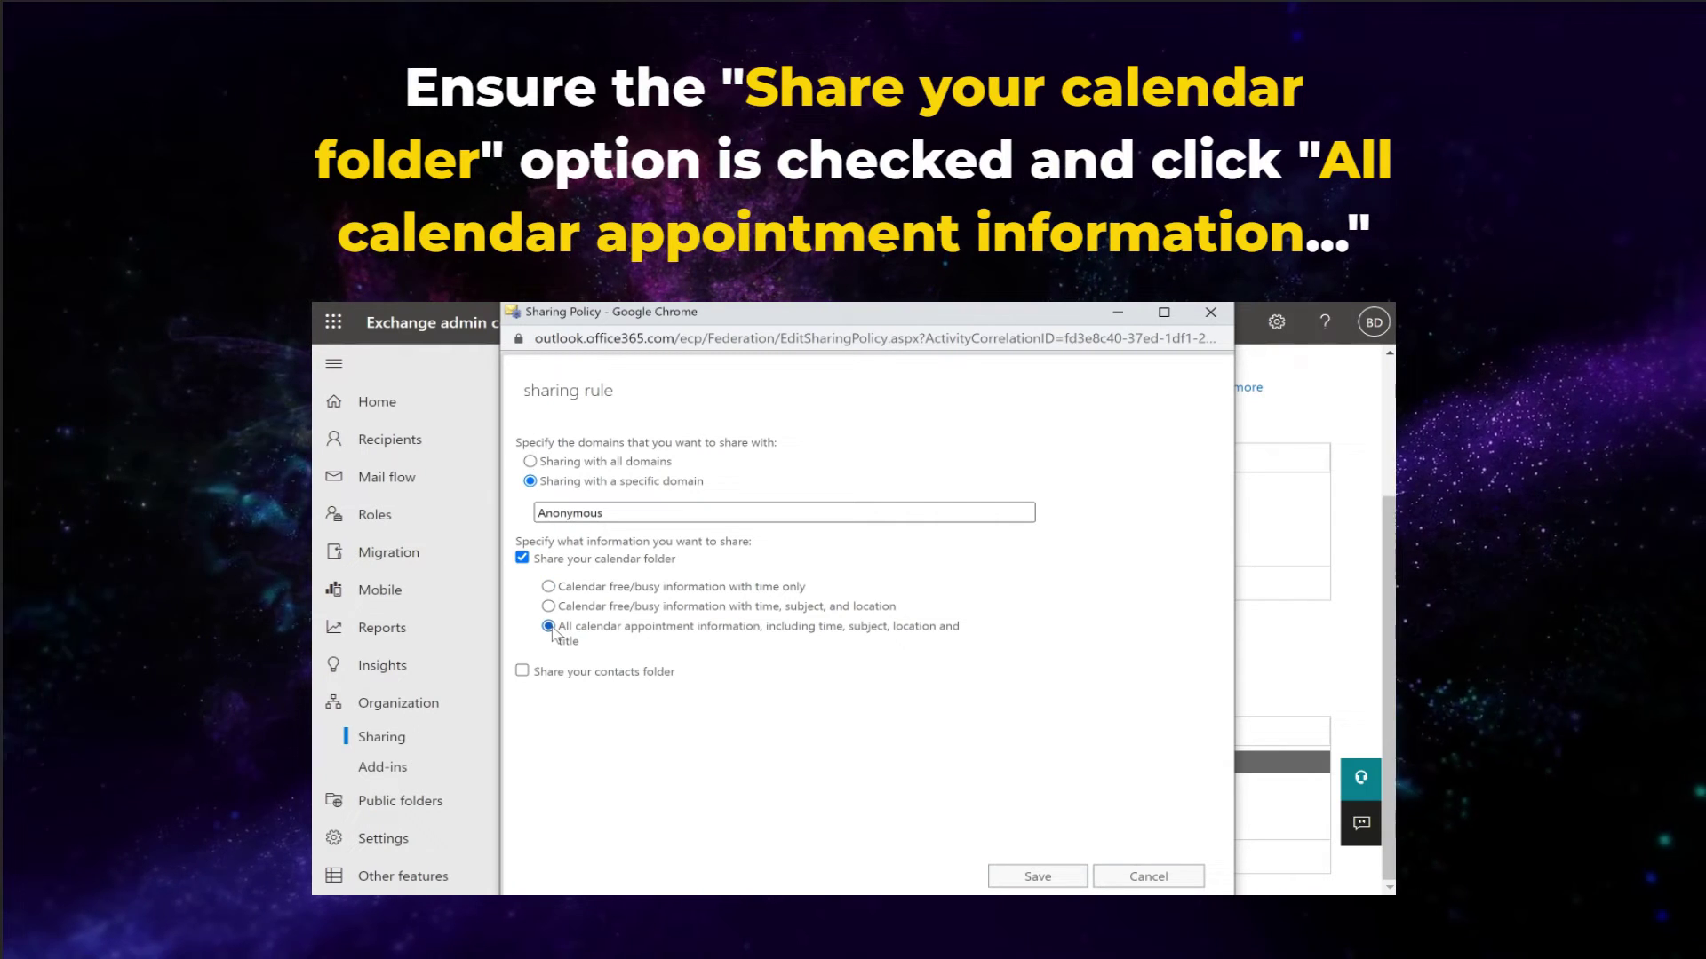
left_click(1038, 876)
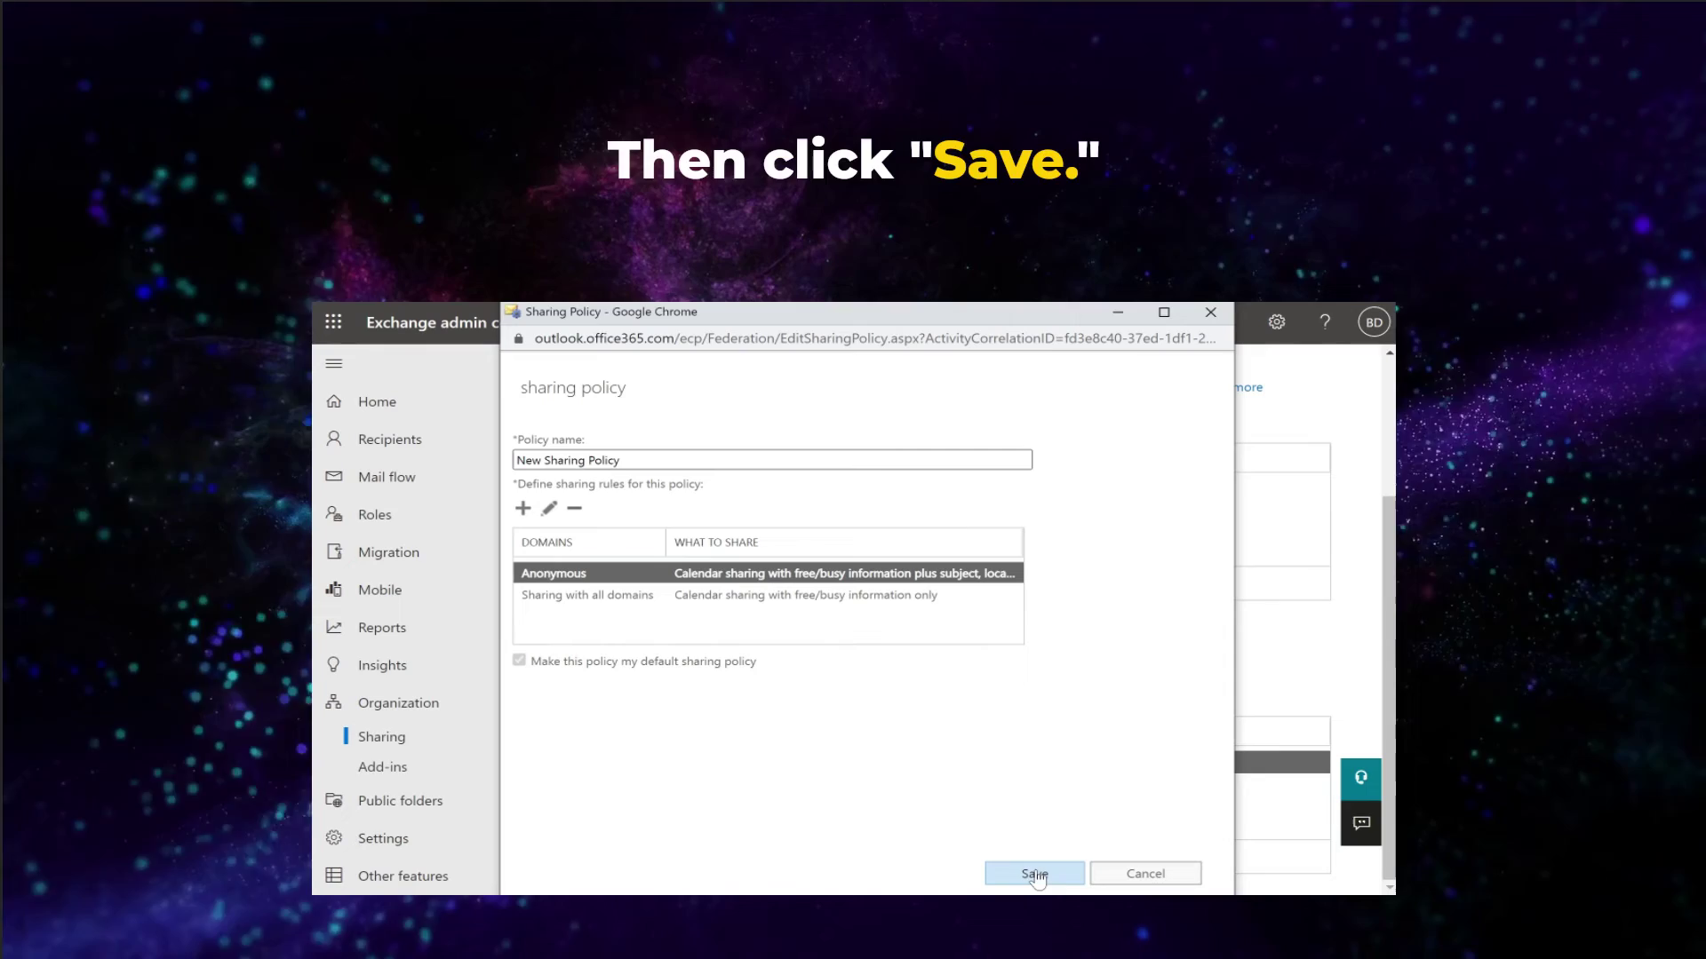
Set the all-domains rule to all appointment information too, then save the policy
double_click(712, 596)
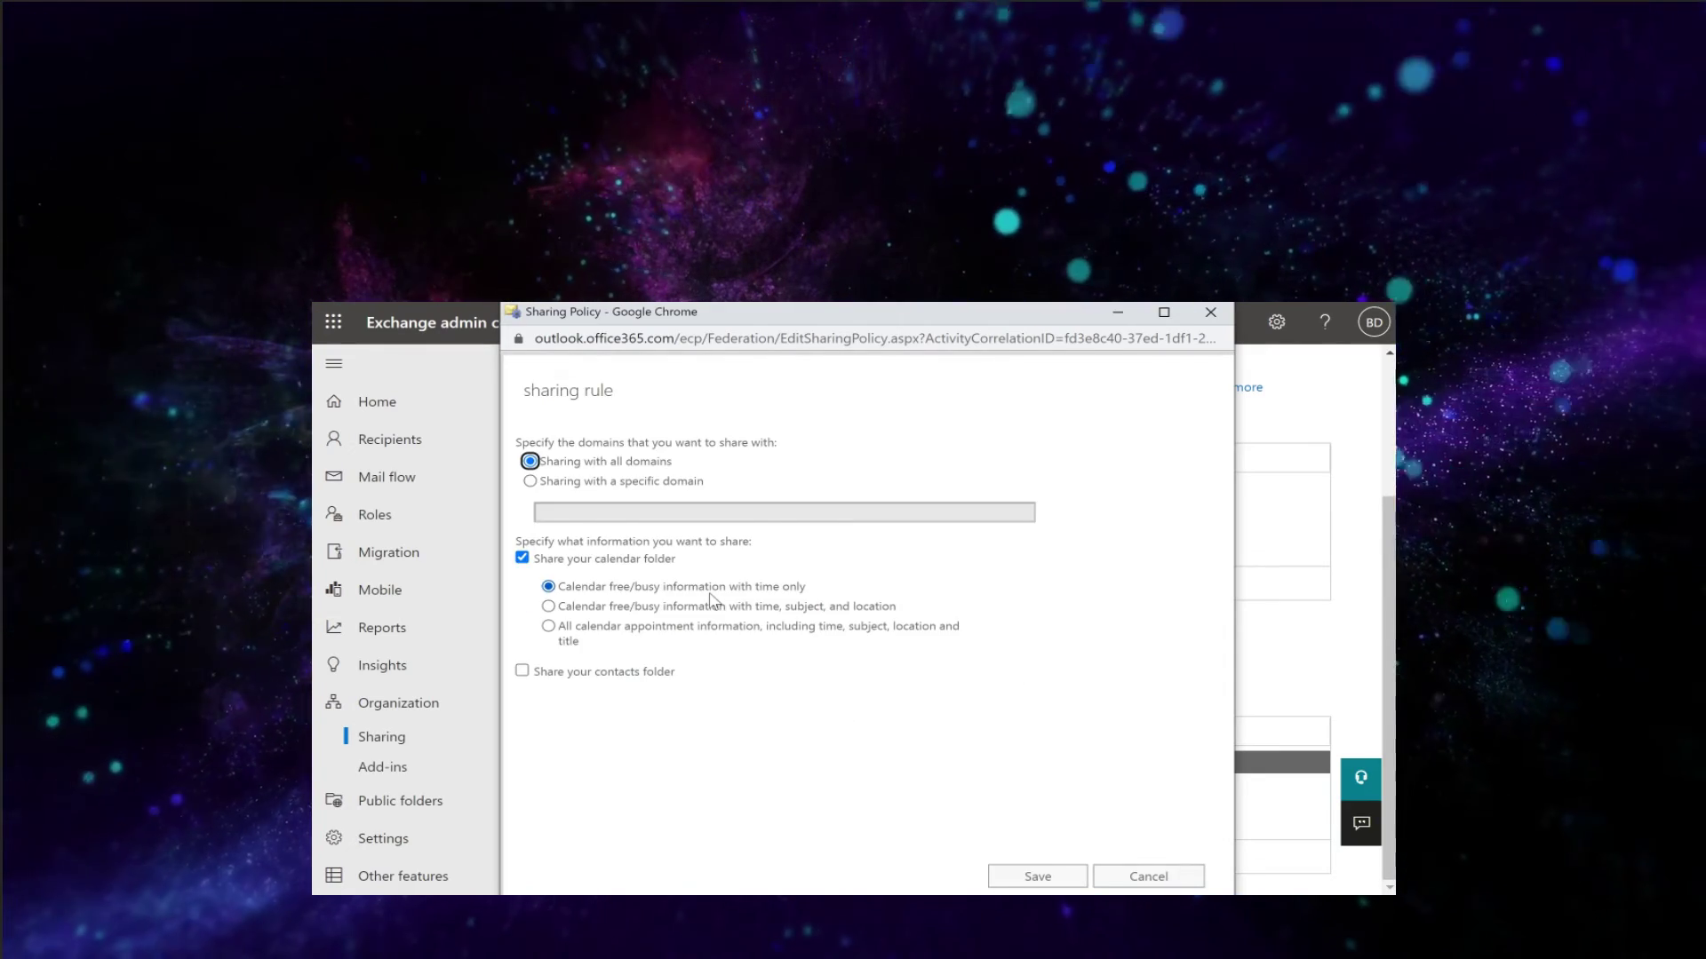
left_click(548, 625)
left_click(1037, 878)
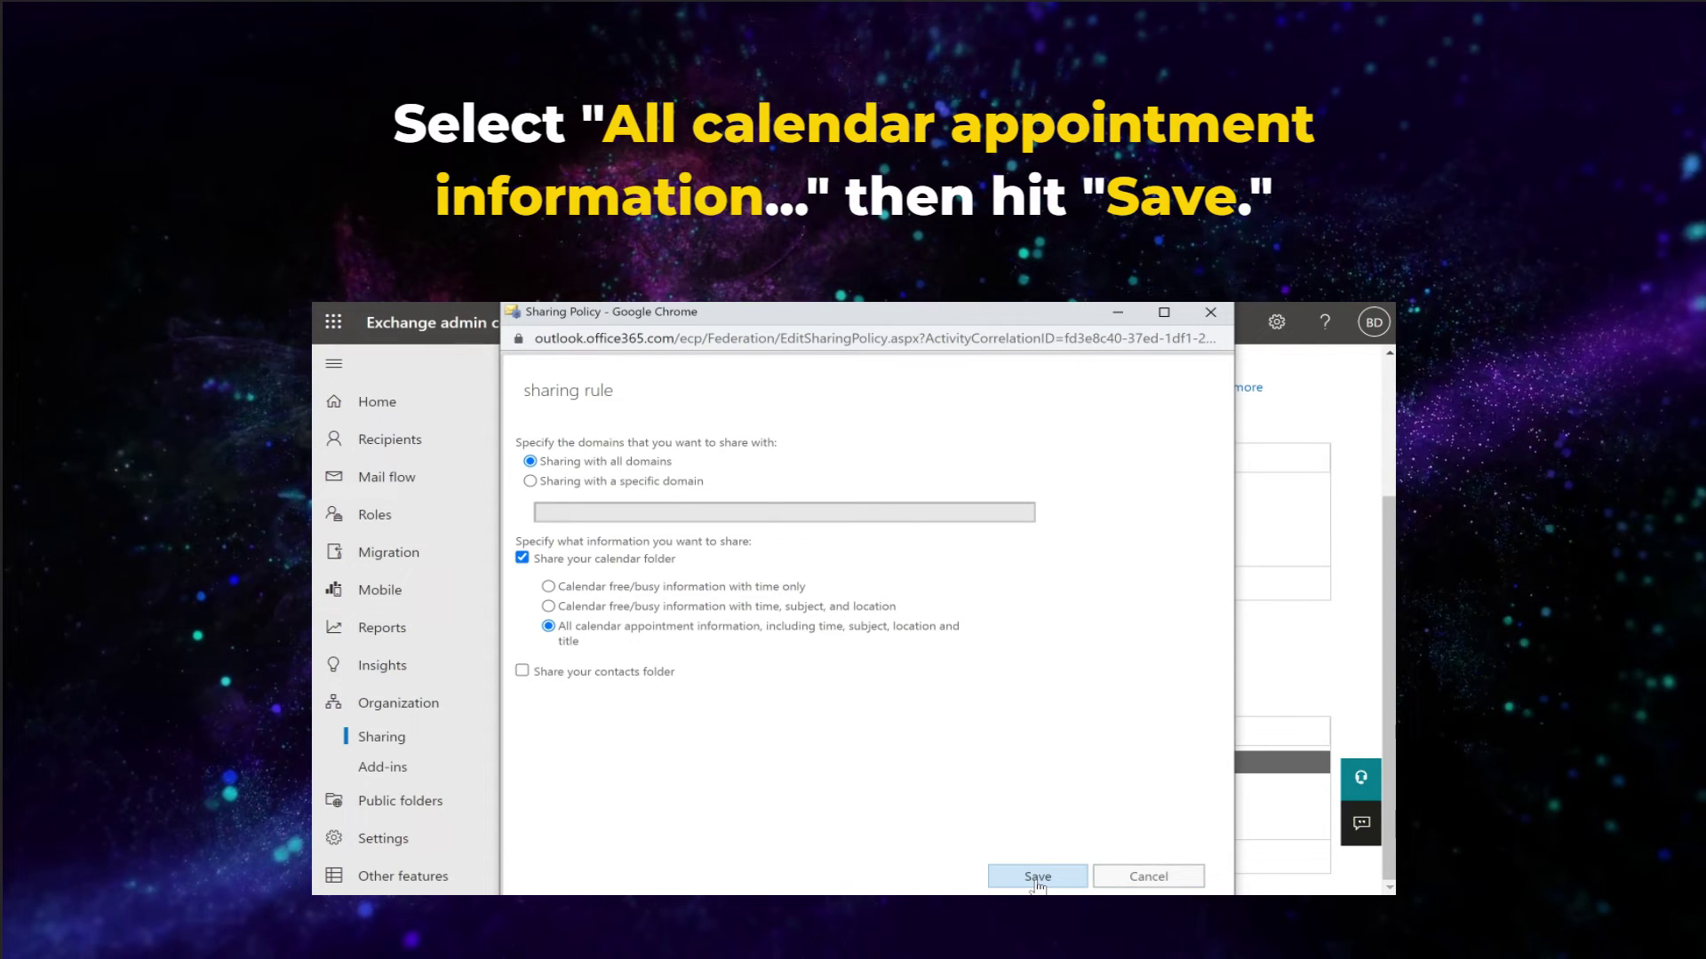
left_click(1038, 878)
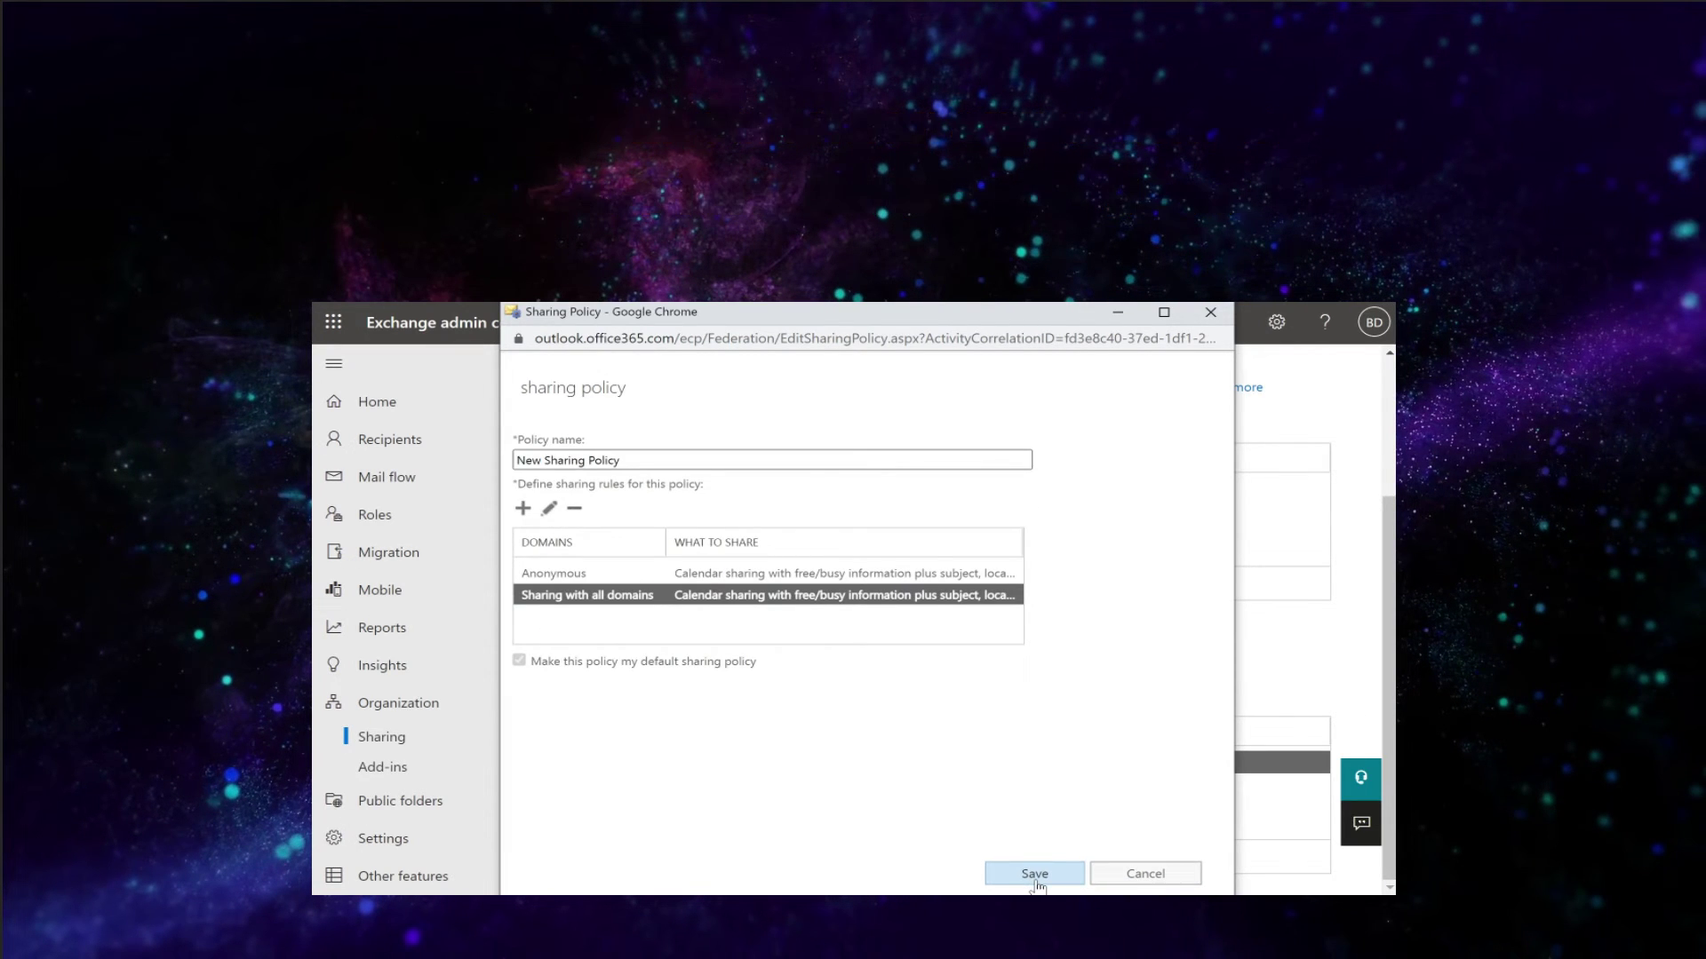
left_click(1036, 874)
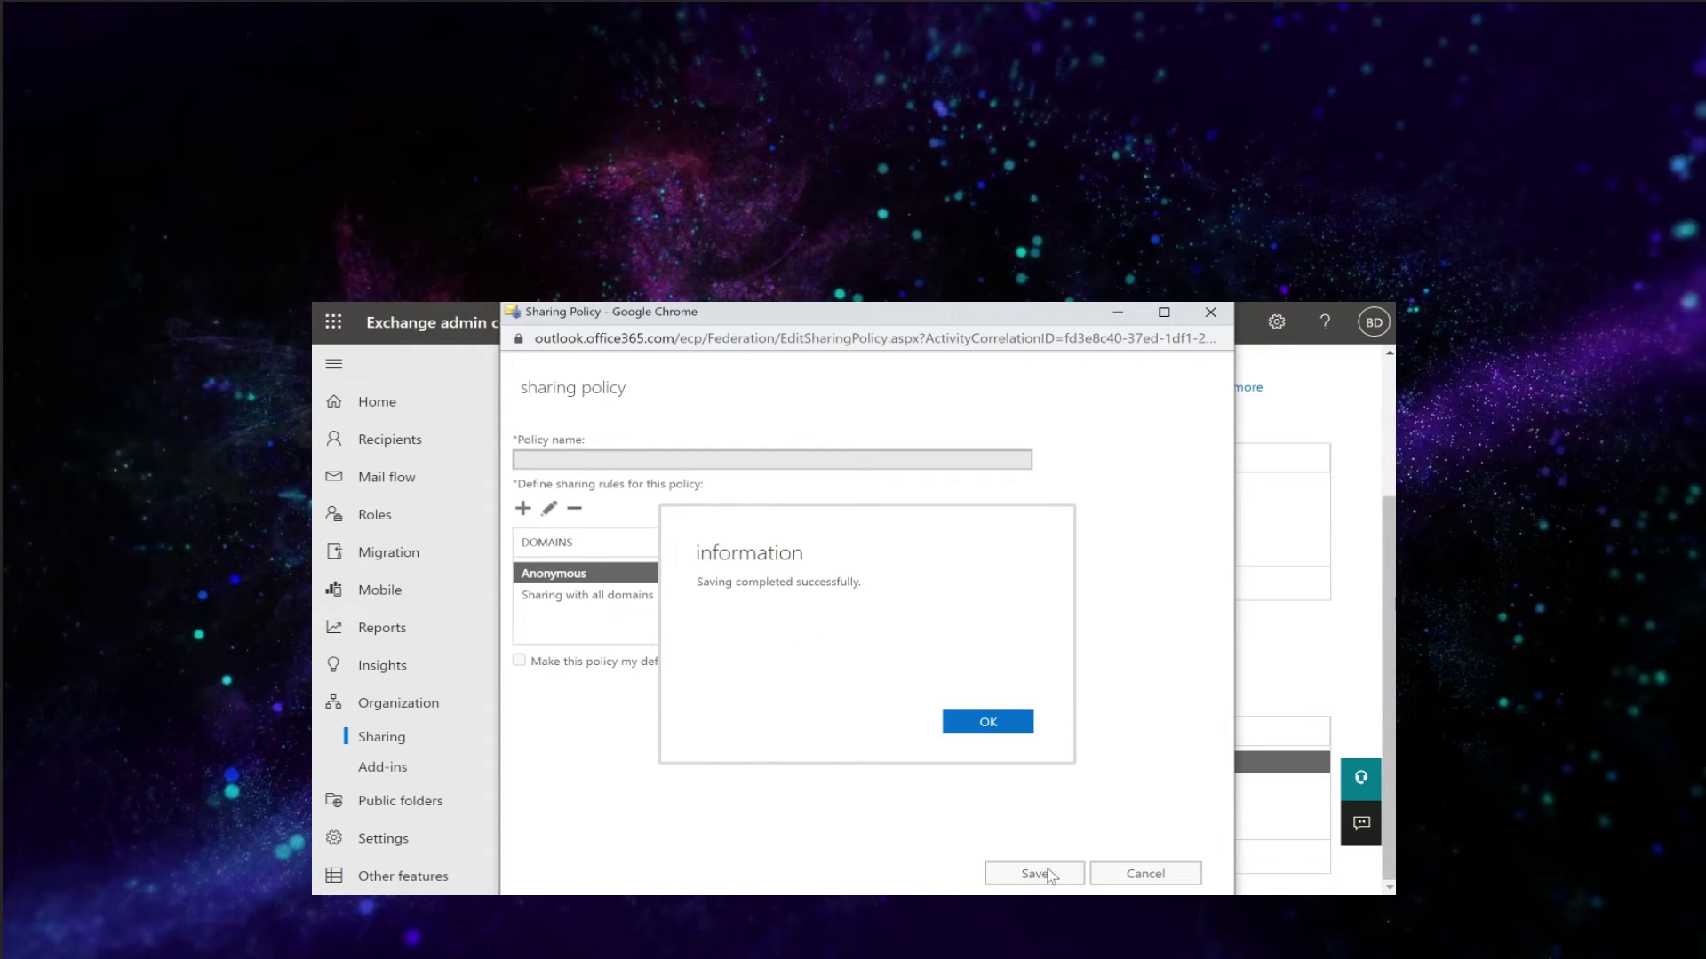
Acknowledge the 'Saving completed successfully' message, closing the policy window
left_click(987, 723)
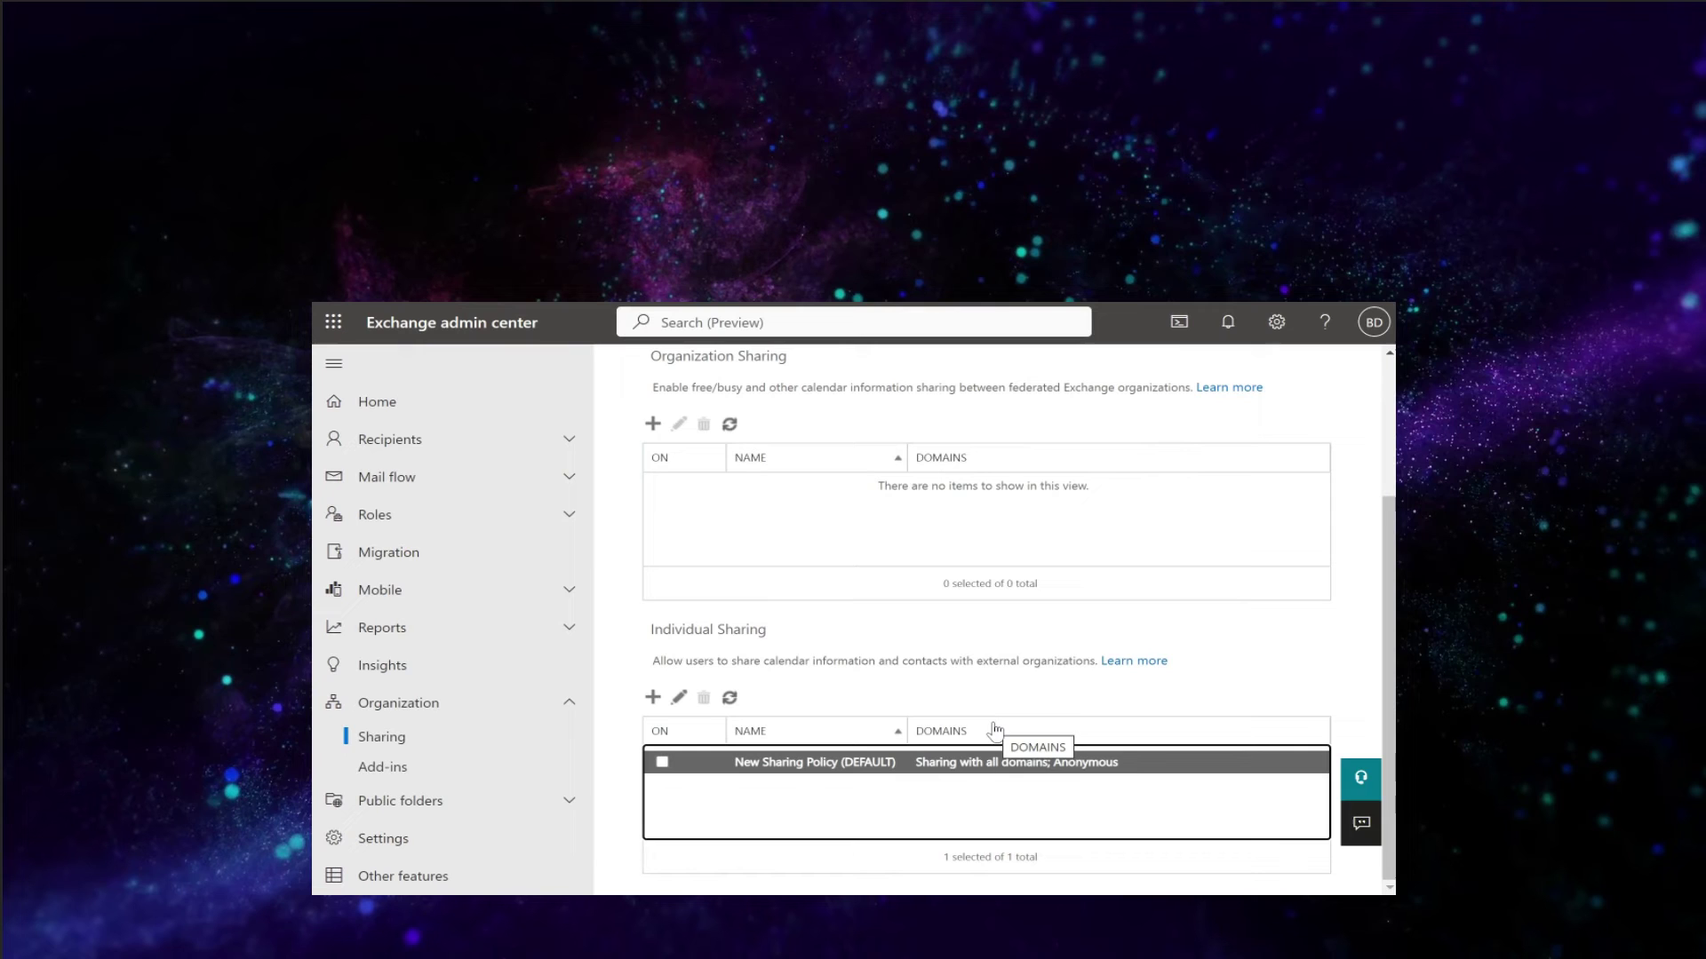